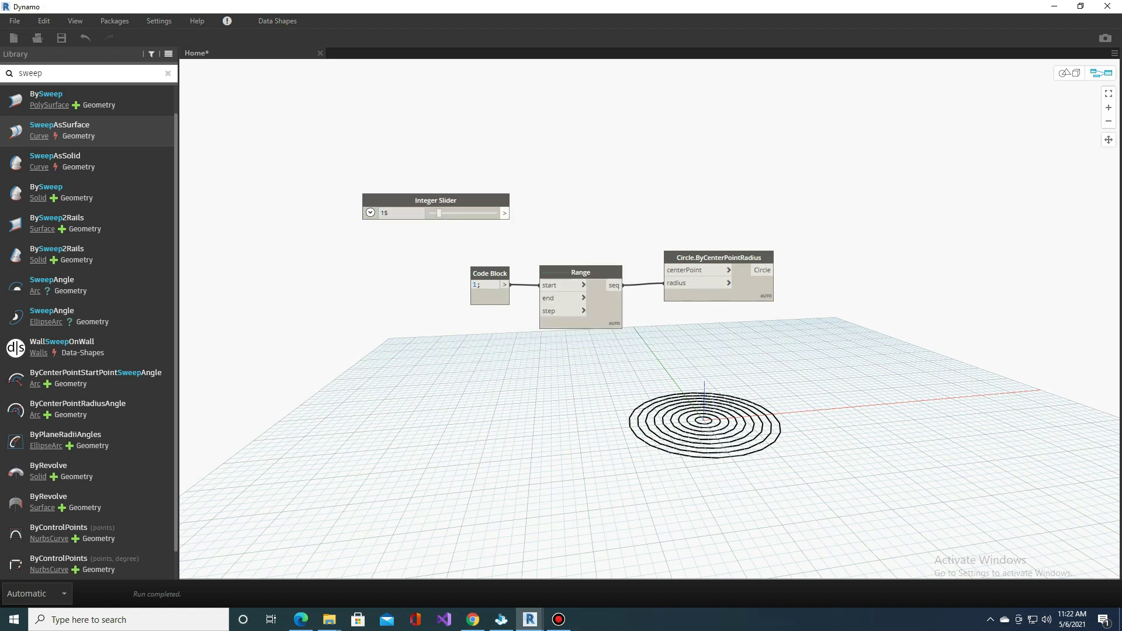
Step: Drive the Range end with the Integer Slider at 15, then insert a Vector.Rotate node
{"action": "left_click", "coordinate": [539, 298]}
{"action": "middle_click_drag", "start_coordinate": [539, 298], "coordinate": [429, 303]}
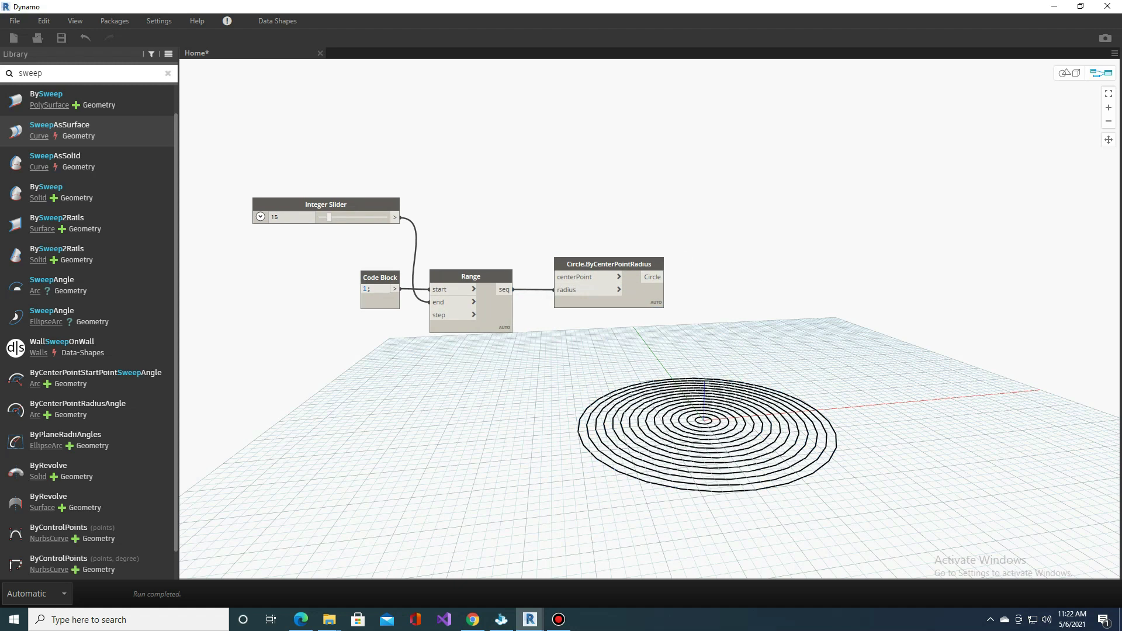
{"action": "type", "text": "rotate"}
{"action": "key", "text": "Down"}
{"action": "key", "text": "Return"}
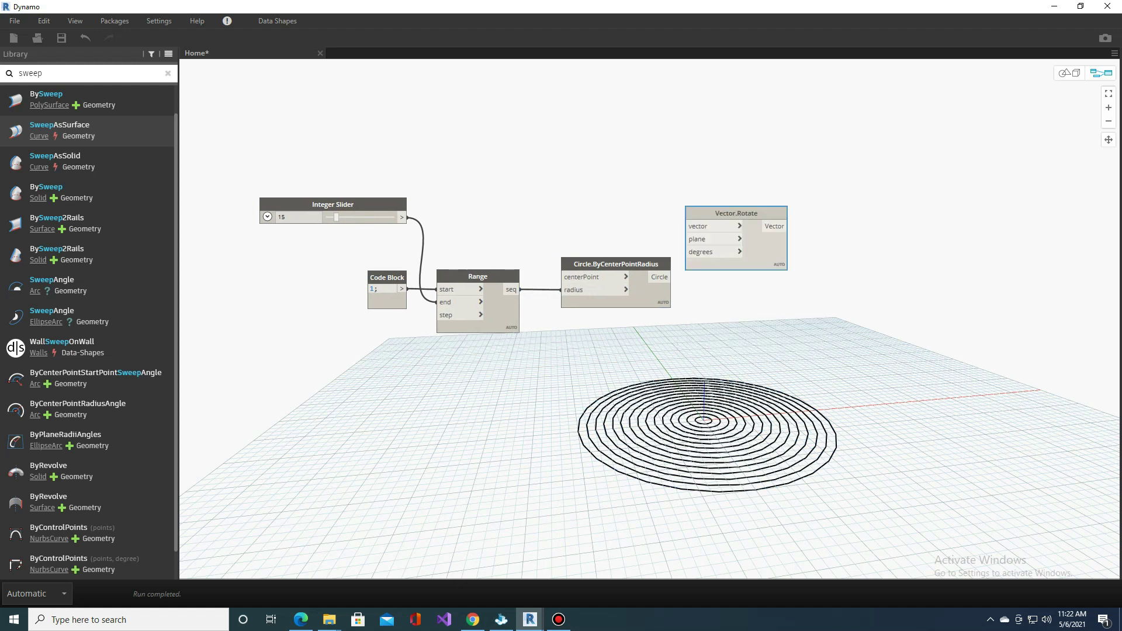
Step: Replace the mistaken Vector.Rotate node with a Geometry.Rotate node (base-plane version)
{"action": "double_click", "coordinate": [736, 213]}
{"action": "key", "text": "Escape"}
{"action": "key", "text": "Delete"}
{"action": "right_click", "coordinate": [716, 214]}
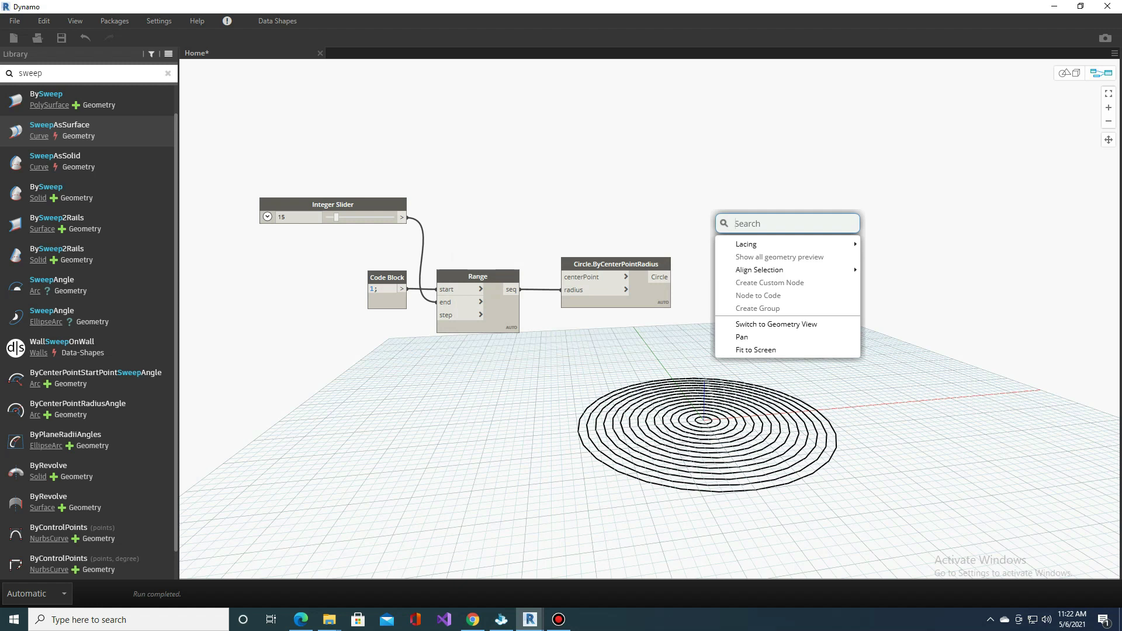
{"action": "type", "text": "rotate"}
{"action": "key", "text": "Down"}
{"action": "key", "text": "Down"}
{"action": "key", "text": "Down"}
{"action": "key", "text": "Down"}
{"action": "key", "text": "Return"}
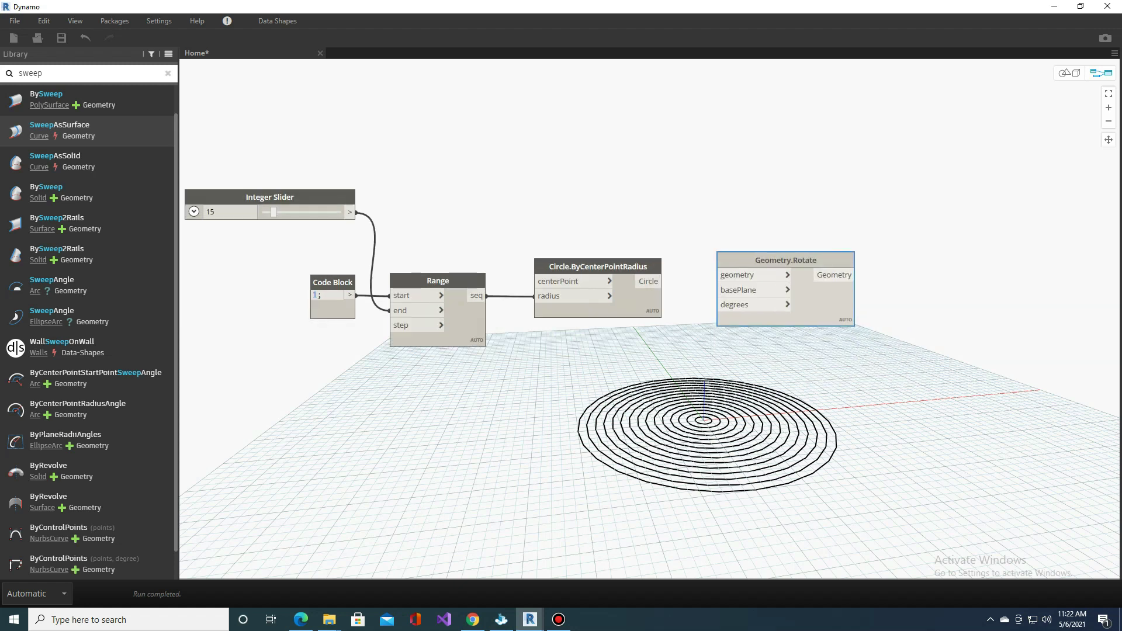
Step: Feed the circles into Geometry.Rotate and use Plane.XY as its base plane
{"action": "left_click", "coordinate": [719, 275]}
{"action": "right_click_drag", "start_coordinate": [619, 328], "coordinate": [646, 344]}
{"action": "type", "text": "plane"}
{"action": "key", "text": "Return"}
{"action": "mouse_move", "coordinate": [716, 476]}
{"action": "left_mouse_down"}
{"action": "mouse_move", "coordinate": [670, 313]}
{"action": "mouse_move", "coordinate": [744, 274]}
{"action": "left_mouse_up"}
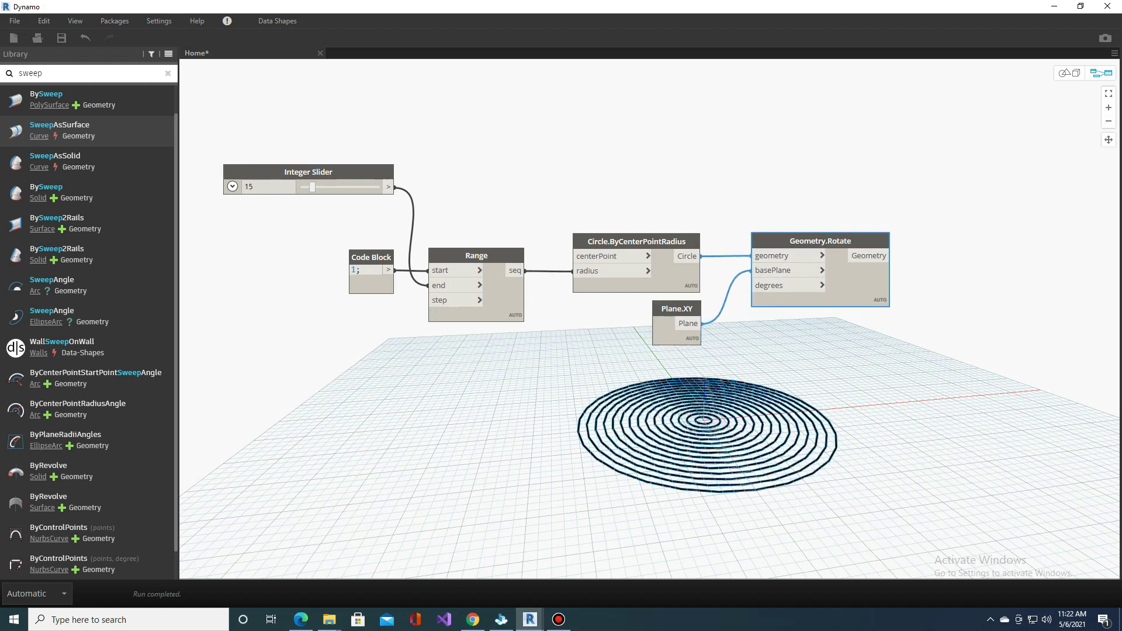
{"action": "middle_click_drag", "start_coordinate": [584, 175], "coordinate": [616, 156]}
Step: Add a GraphMap node with a 0;6; Code Block setting its limits to 0 and 6
{"action": "right_click", "coordinate": [611, 138]}
{"action": "type", "text": "graph"}
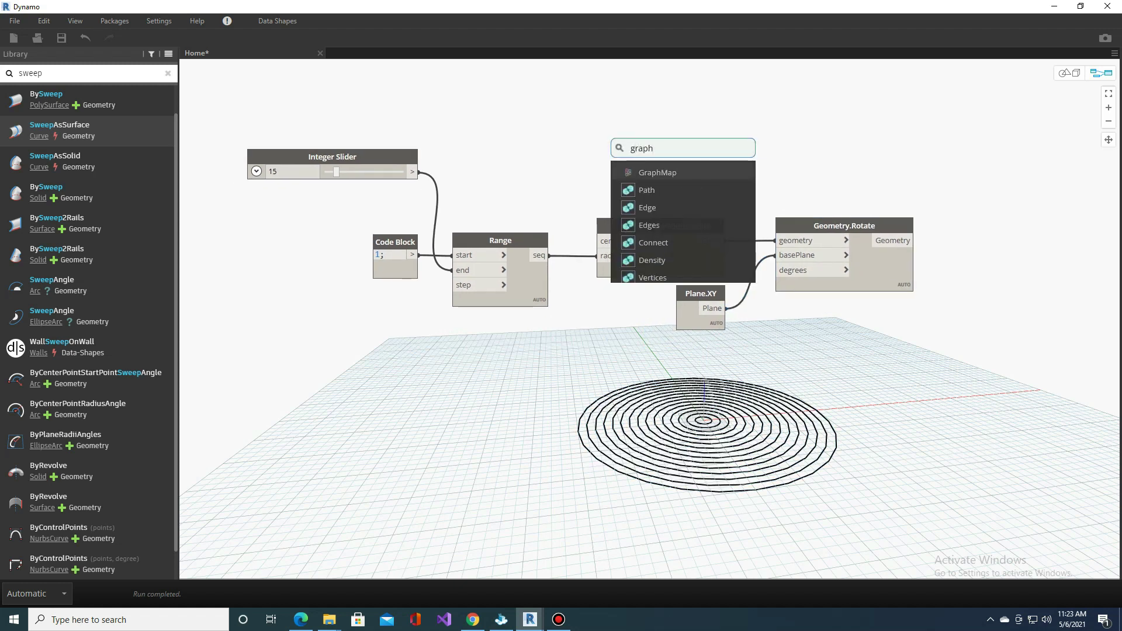
{"action": "key", "text": "Return"}
{"action": "left_click_drag", "start_coordinate": [781, 466], "coordinate": [675, 268]}
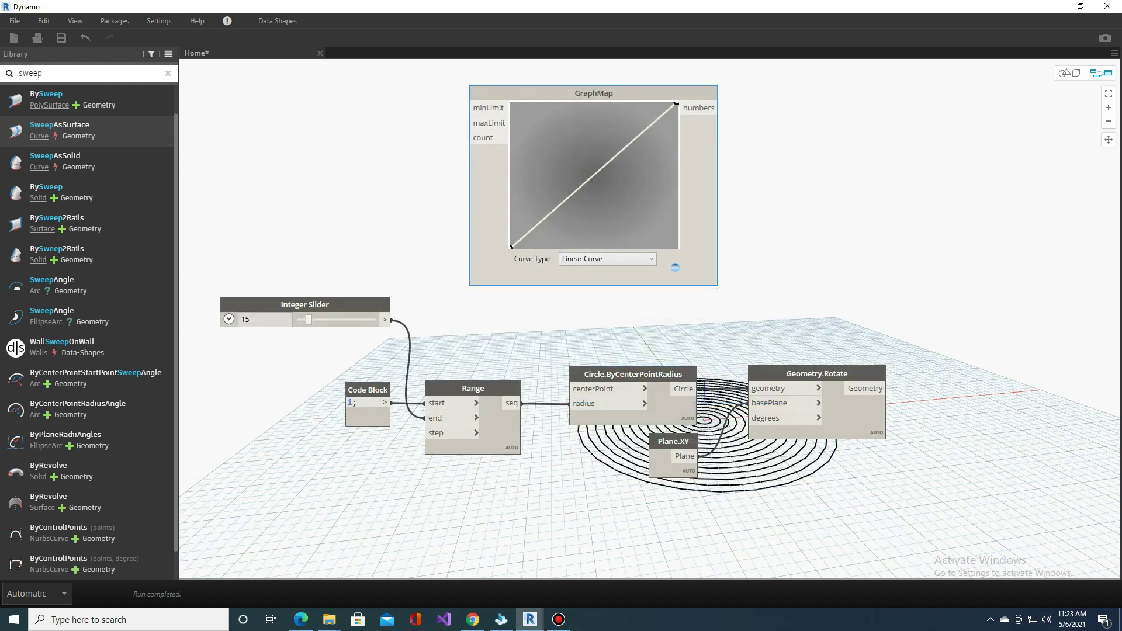
{"action": "middle_click_drag", "start_coordinate": [327, 114], "coordinate": [564, 170]}
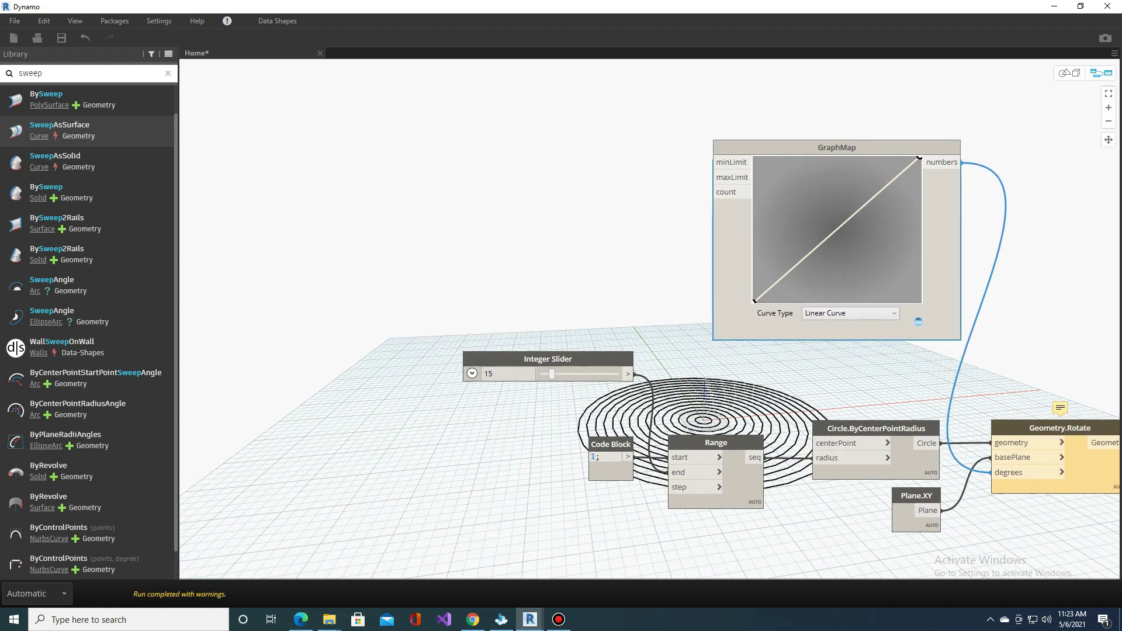
{"action": "double_click", "coordinate": [564, 169]}
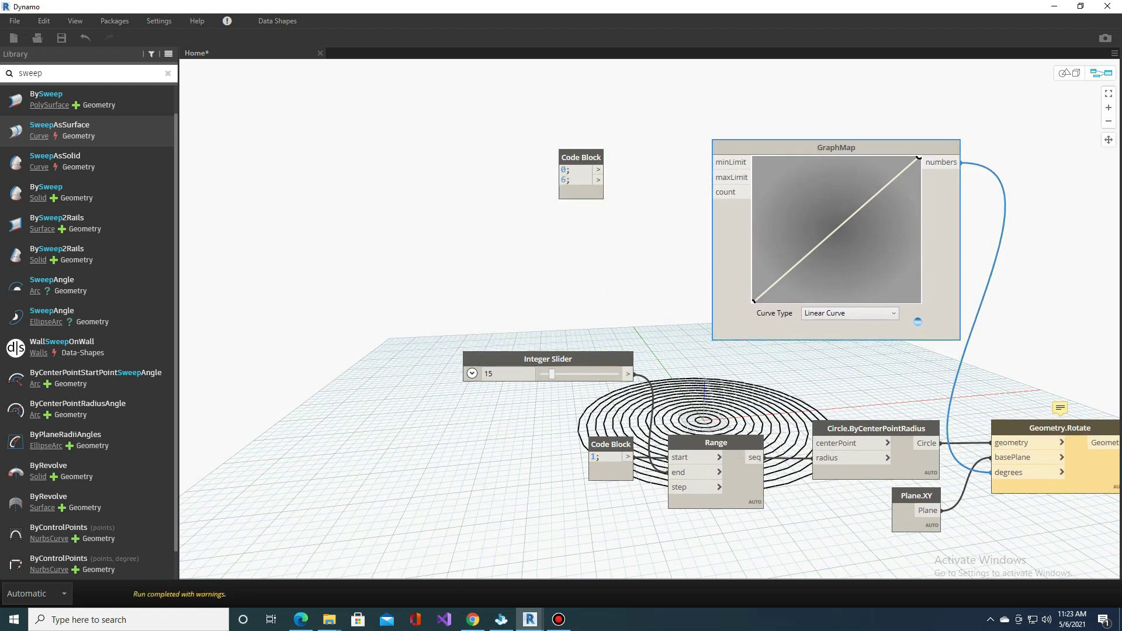
{"action": "left_click", "coordinate": [711, 177]}
{"action": "left_click_drag", "start_coordinate": [581, 157], "coordinate": [662, 150]}
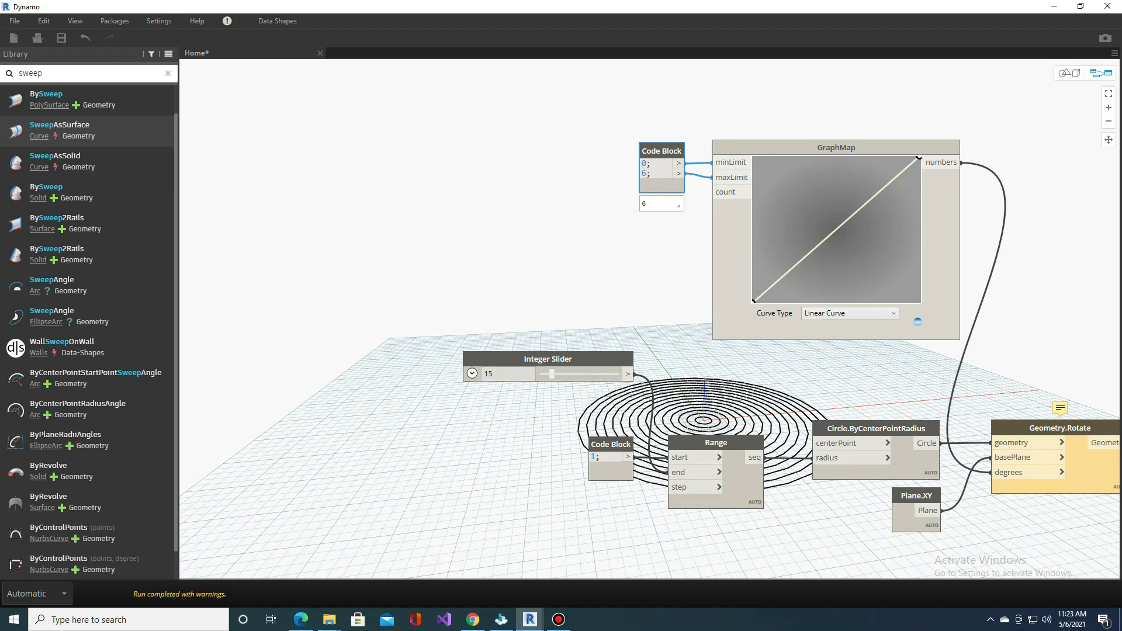
Step: Drive the GraphMap count from the slider and set its curve type to Parabolic Curve
{"action": "left_click_drag", "start_coordinate": [629, 374], "coordinate": [714, 192]}
{"action": "middle_click_drag", "start_coordinate": [701, 263], "coordinate": [573, 239]}
{"action": "left_click", "coordinate": [721, 290]}
{"action": "left_click", "coordinate": [696, 326]}
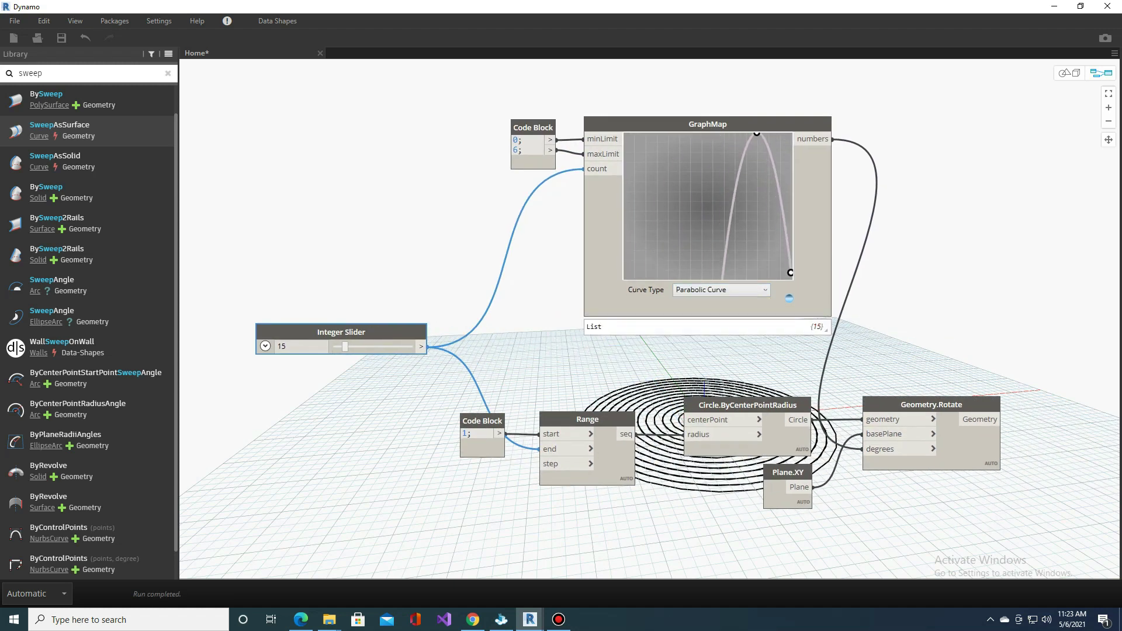
{"action": "middle_click_drag", "start_coordinate": [789, 350], "coordinate": [573, 260]}
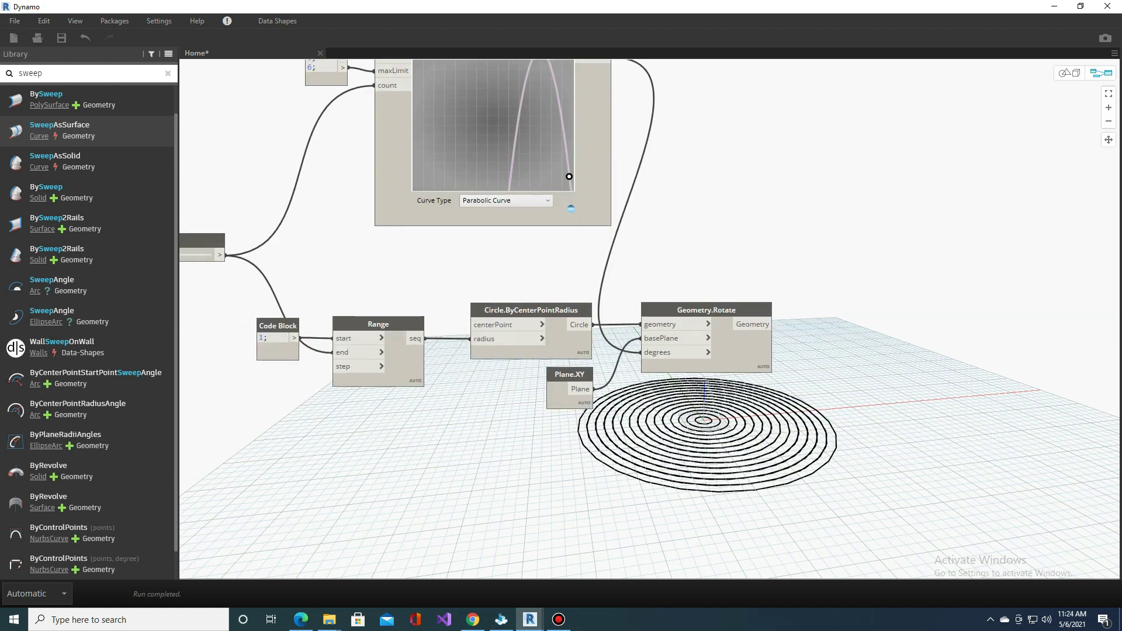
Step: Add a Curve.PointAtParameter node that takes the rotated circles as curves
{"action": "right_click", "coordinate": [822, 270]}
{"action": "type", "text": "pointat"}
{"action": "left_click", "coordinate": [877, 360]}
{"action": "mouse_move", "coordinate": [951, 334]}
{"action": "left_mouse_down"}
{"action": "mouse_move", "coordinate": [852, 233]}
{"action": "mouse_move", "coordinate": [877, 310]}
{"action": "left_mouse_up"}
{"action": "left_click", "coordinate": [800, 248]}
{"action": "middle_click_drag", "start_coordinate": [692, 420], "coordinate": [710, 318]}
Step: Supply the parameters with a 0..1..#n Code Block whose n comes from the slider
{"action": "double_click", "coordinate": [710, 319]}
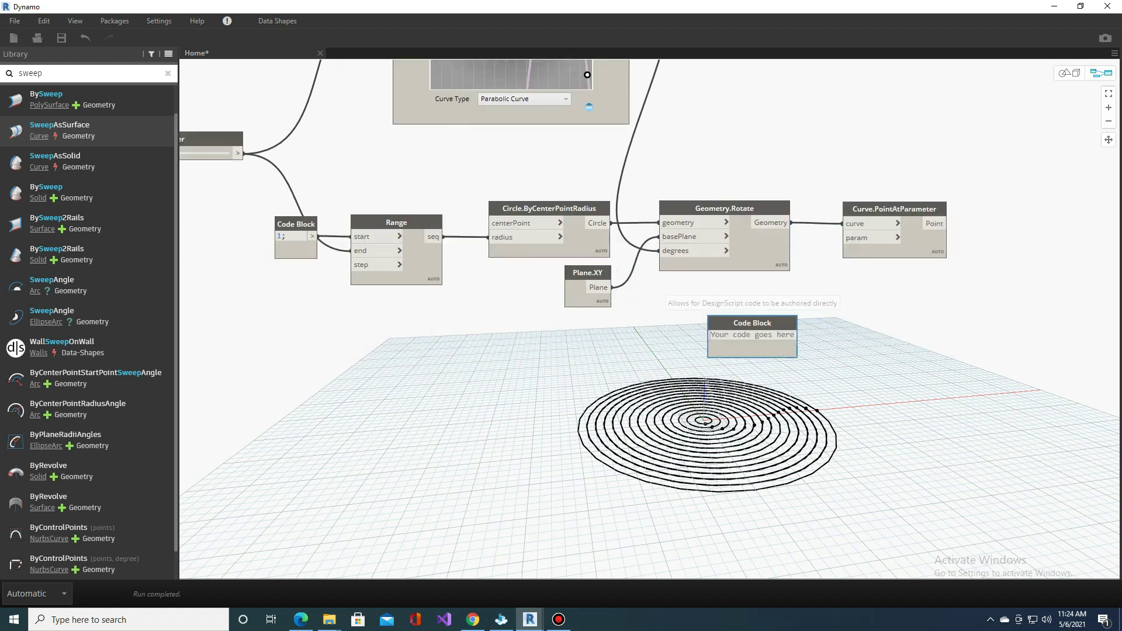
{"action": "type", "text": "0..1..#n;"}
{"action": "left_click", "coordinate": [818, 280]}
{"action": "middle_click_drag", "start_coordinate": [643, 164], "coordinate": [764, 161]}
{"action": "mouse_move", "coordinate": [358, 150]}
{"action": "left_mouse_down"}
{"action": "mouse_move", "coordinate": [852, 321]}
{"action": "mouse_move", "coordinate": [970, 234]}
{"action": "left_mouse_up"}
{"action": "mouse_move", "coordinate": [970, 234]}
{"action": "middle_mouse_down"}
{"action": "mouse_move", "coordinate": [943, 252]}
{"action": "mouse_move", "coordinate": [836, 265]}
{"action": "middle_mouse_up"}
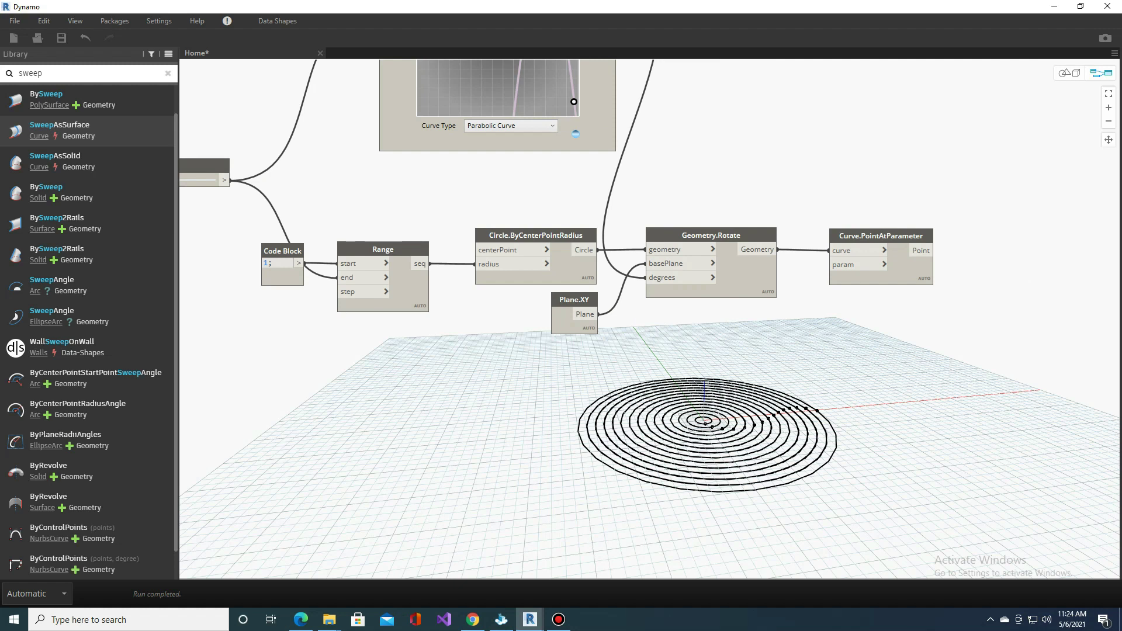
Step: Add a List.Transpose node after the sampled points
{"action": "middle_click_drag", "start_coordinate": [1006, 262], "coordinate": [856, 237]}
{"action": "double_click", "coordinate": [856, 237]}
{"action": "type", "text": "list.T"}
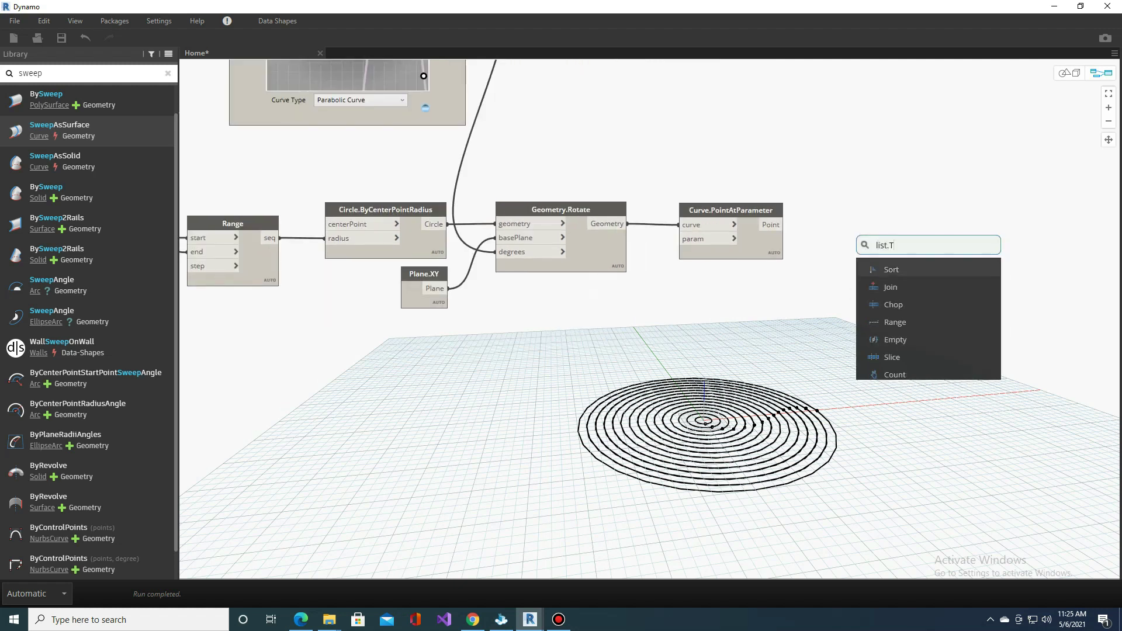
{"action": "type", "text": "ra"}
{"action": "key", "text": "Return"}
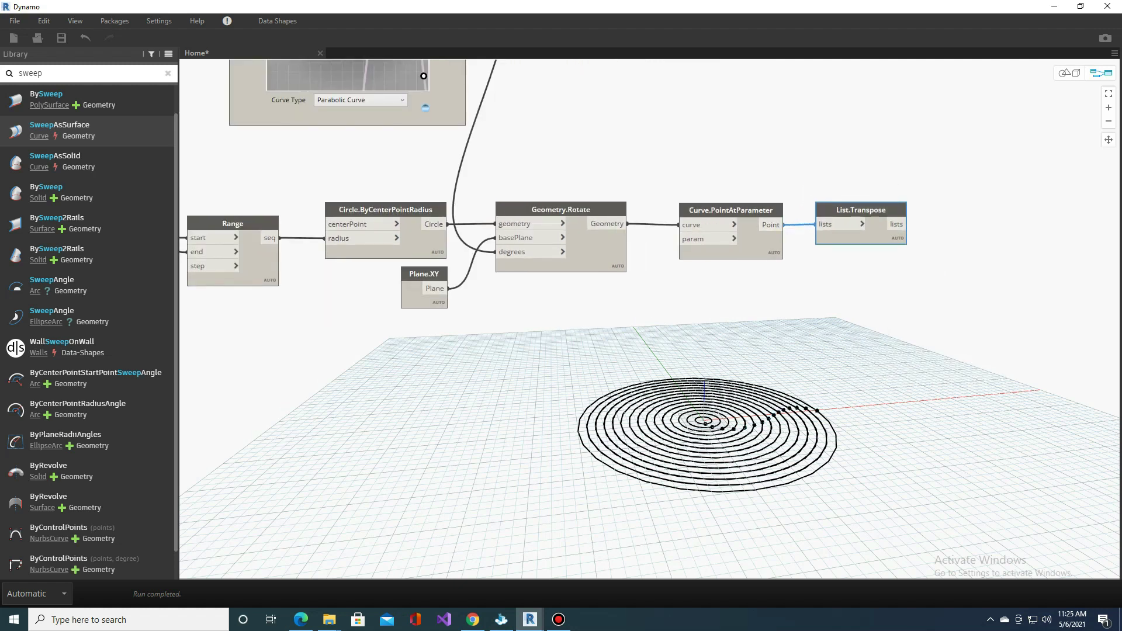
Step: Build a NurbsCurve.ByControlPoints curve from the transposed points
{"action": "middle_click_drag", "start_coordinate": [983, 259], "coordinate": [867, 263]}
{"action": "double_click", "coordinate": [868, 263]}
{"action": "type", "text": "nurbe"}
{"action": "key", "text": "BackSpace"}
{"action": "type", "text": "s"}
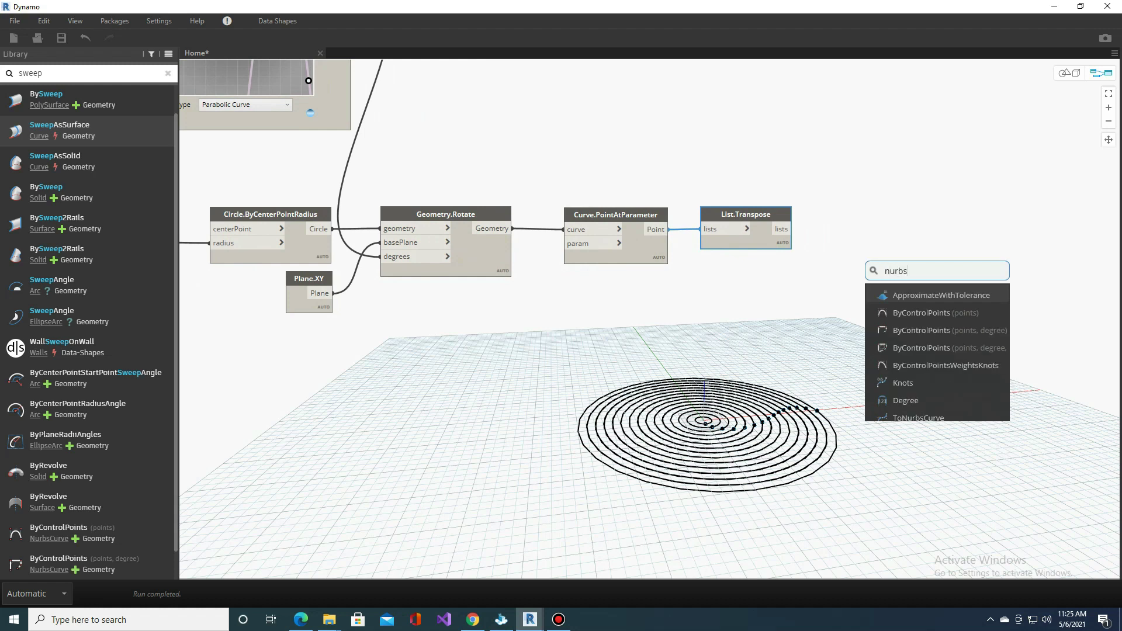
{"action": "type", "text": "ontrol"}
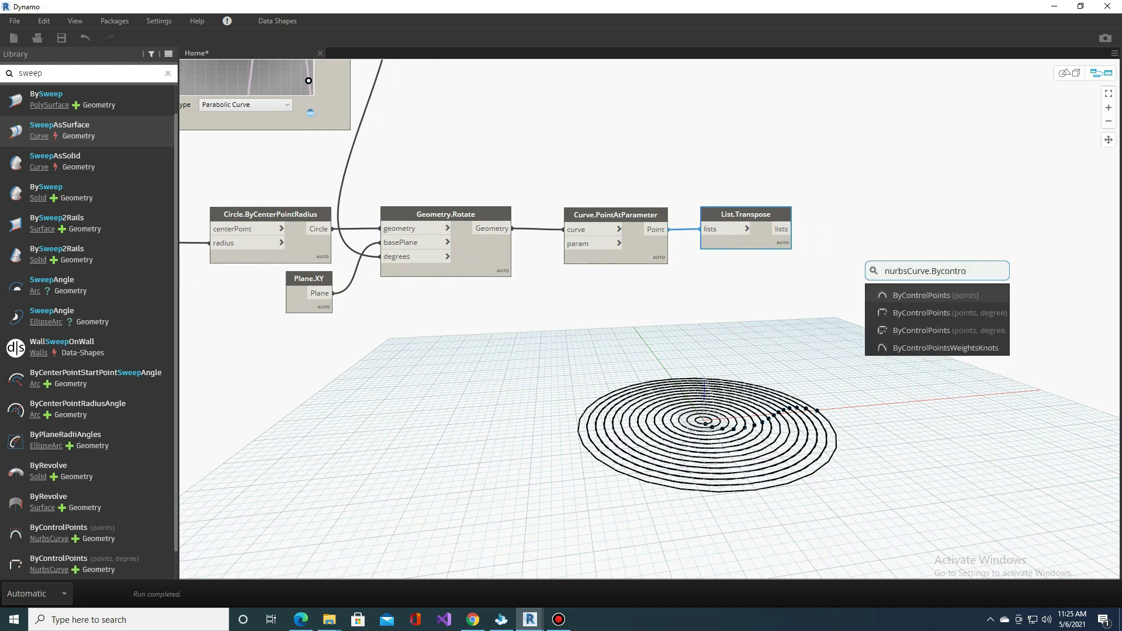
{"action": "key", "text": "Return"}
{"action": "middle_click_drag", "start_coordinate": [702, 175], "coordinate": [526, 195]}
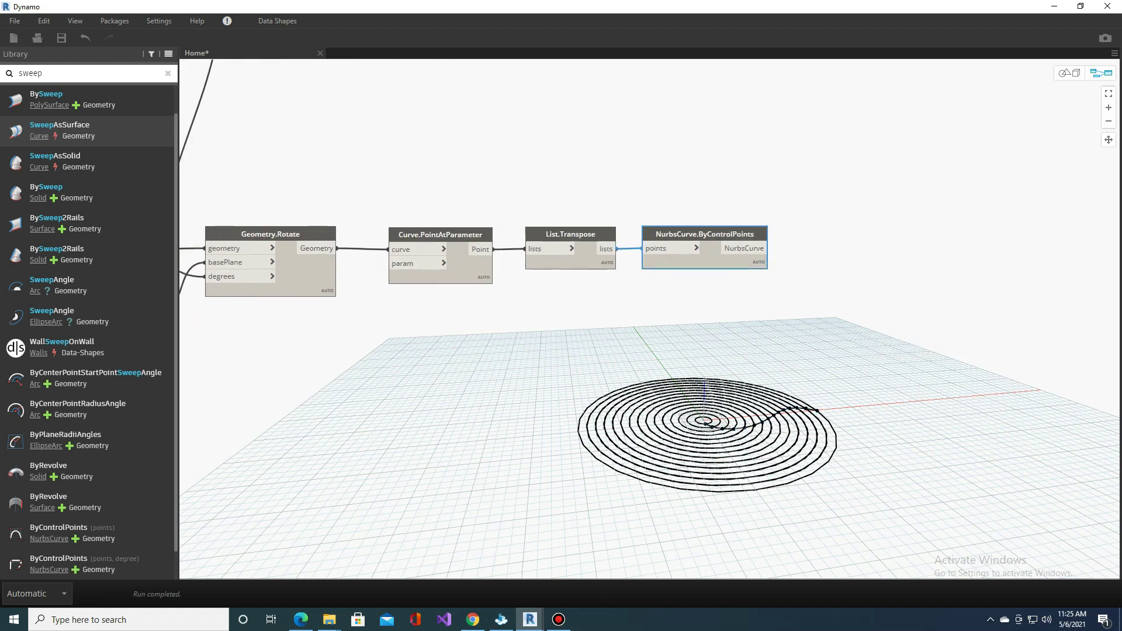
Step: Add a Geometry.Mirror node that takes the NURBS curve as its geometry
{"action": "middle_click_drag", "start_coordinate": [801, 239], "coordinate": [714, 240]}
{"action": "right_click", "coordinate": [714, 240]}
{"action": "type", "text": "mirror"}
{"action": "key", "text": "Return"}
{"action": "left_click_drag", "start_coordinate": [682, 249], "coordinate": [717, 249]}
Step: Set Plane.XZ as the mirror plane and zoom out over the graph
{"action": "right_click", "coordinate": [652, 201]}
{"action": "type", "text": "xz"}
{"action": "key", "text": "Return"}
{"action": "mouse_move", "coordinate": [656, 205]}
{"action": "left_mouse_down"}
{"action": "mouse_move", "coordinate": [656, 177]}
{"action": "mouse_move", "coordinate": [714, 264]}
{"action": "left_mouse_up"}
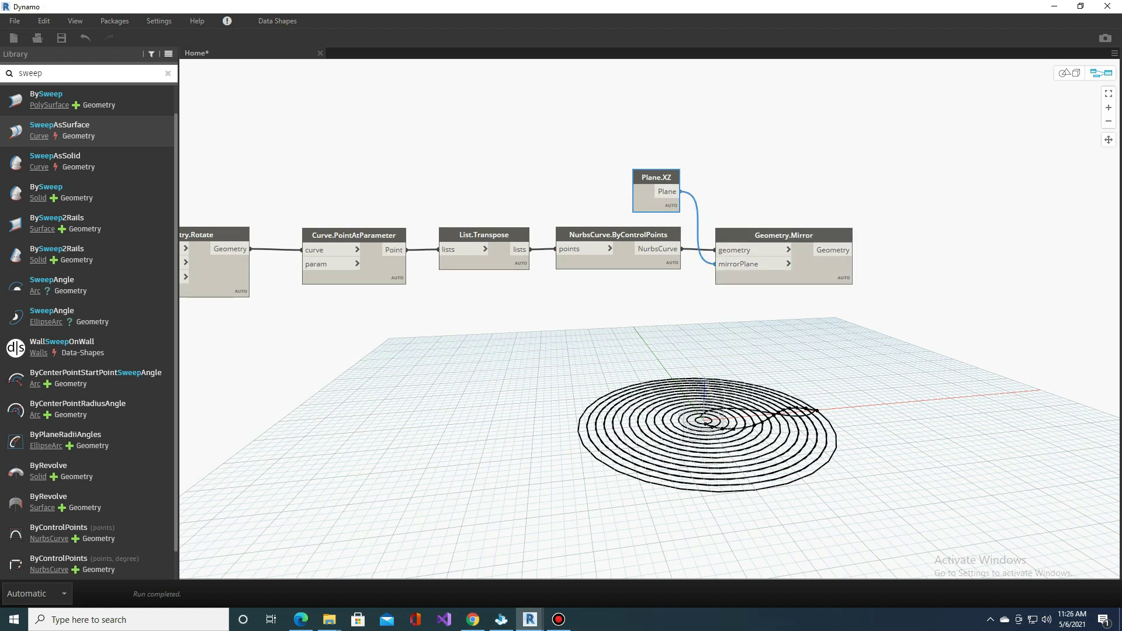
{"action": "middle_click_drag", "start_coordinate": [731, 146], "coordinate": [666, 201]}
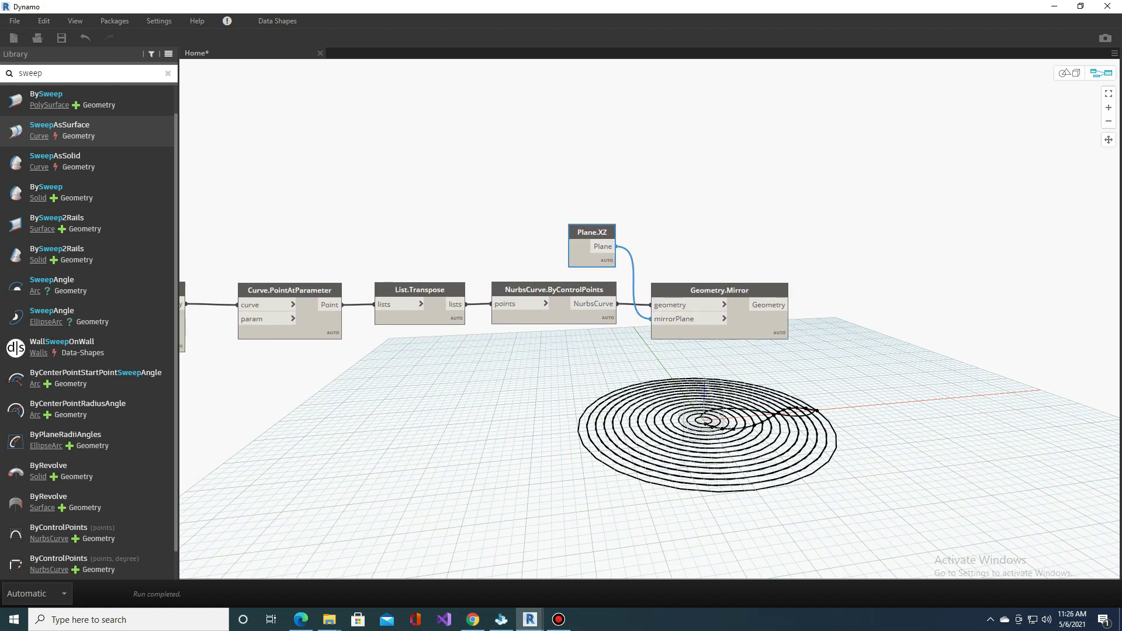
{"action": "scroll", "coordinate": [1064, 366], "scroll_direction": "down", "scroll_amount": 3}
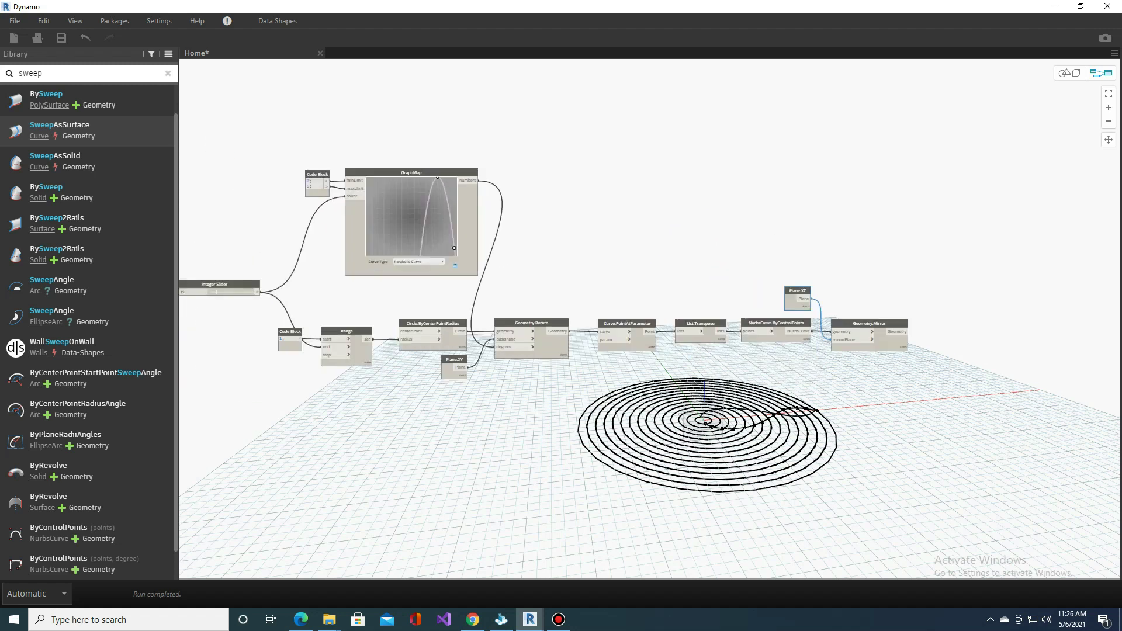
{"action": "middle_click_drag", "start_coordinate": [643, 263], "coordinate": [646, 260]}
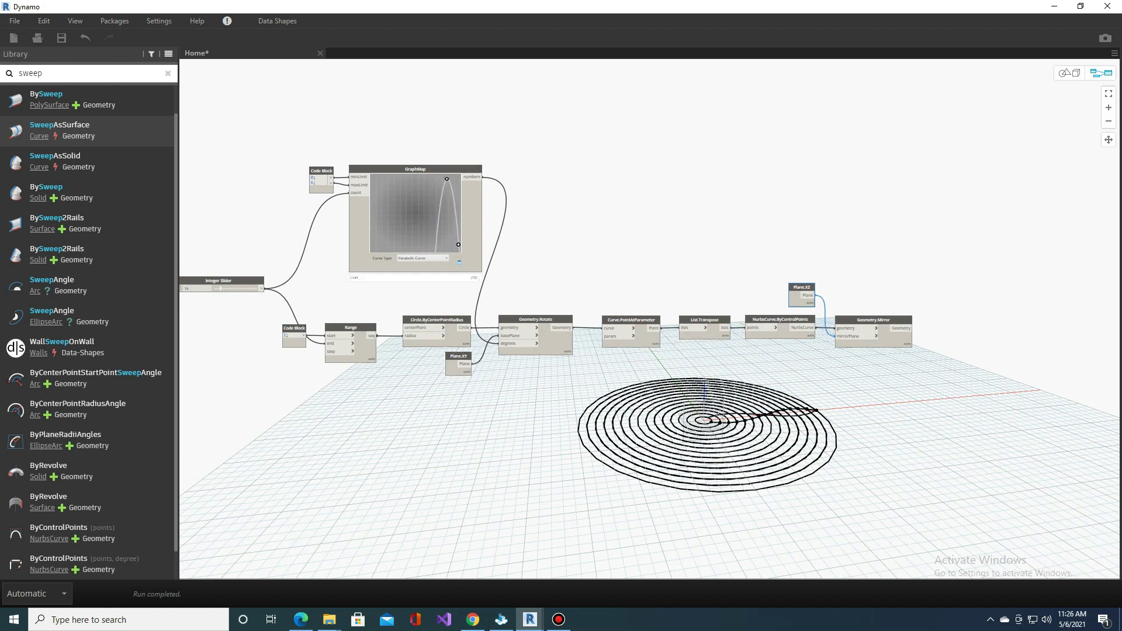
{"action": "mouse_move", "coordinate": [643, 263]}
{"action": "middle_mouse_down"}
{"action": "mouse_move", "coordinate": [633, 268]}
{"action": "mouse_move", "coordinate": [630, 248]}
{"action": "middle_mouse_up"}
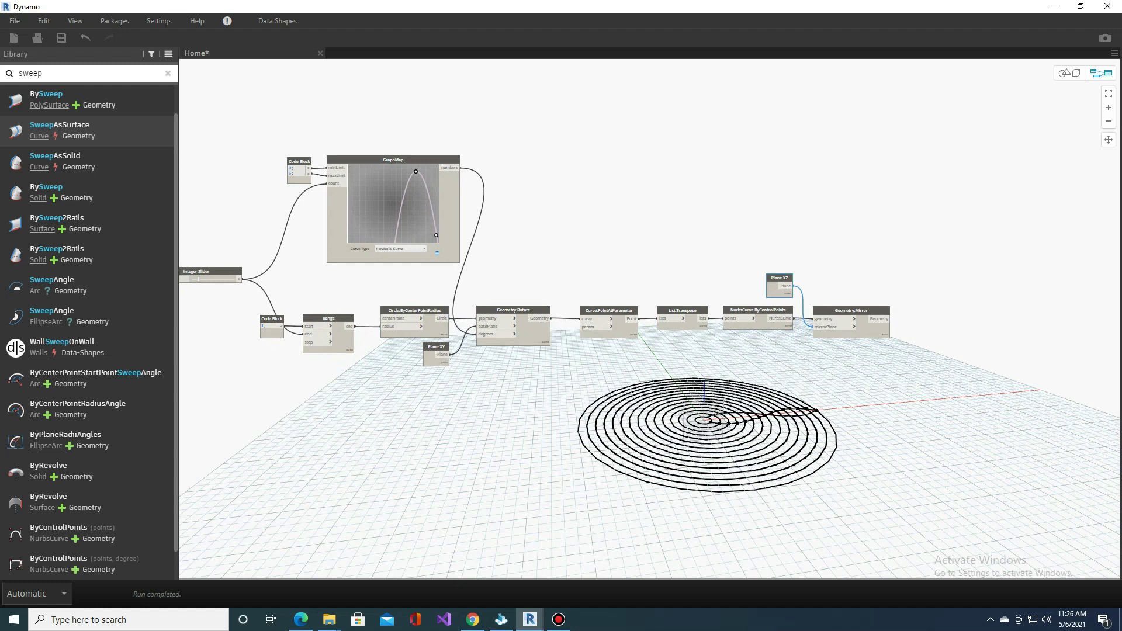
Step: Add a Circle.CenterPoint node that takes the circles as input
{"action": "right_click", "coordinate": [573, 156]}
{"action": "type", "text": "circle"}
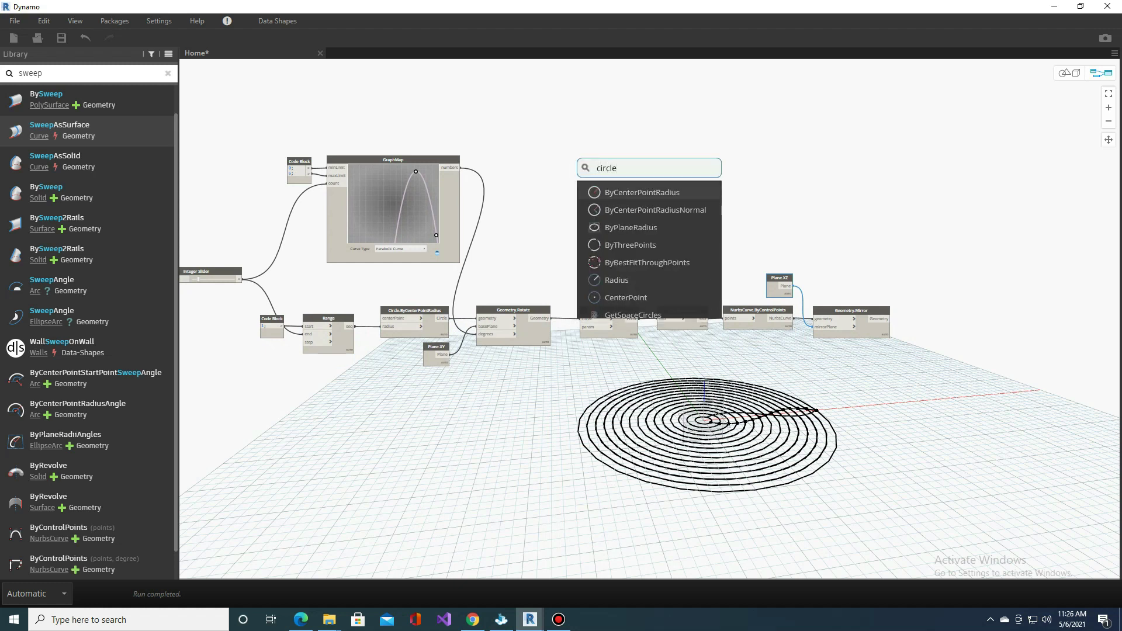
{"action": "left_click", "coordinate": [625, 298]}
{"action": "scroll", "coordinate": [304, 235], "scroll_direction": "up", "scroll_amount": 3}
{"action": "mouse_move", "coordinate": [534, 367]}
{"action": "left_mouse_down"}
{"action": "mouse_move", "coordinate": [653, 170]}
{"action": "mouse_move", "coordinate": [697, 196]}
{"action": "left_mouse_up"}
{"action": "middle_click_drag", "start_coordinate": [830, 115], "coordinate": [732, 187]}
Step: Create two Geometry.Translate nodes (copy/paste), both fed by the circle centre points
{"action": "right_click", "coordinate": [732, 187]}
{"action": "type", "text": "translate"}
{"action": "key", "text": "Return"}
{"action": "left_click_drag", "start_coordinate": [728, 188], "coordinate": [728, 148]}
{"action": "key", "text": "ctrl+c"}
{"action": "key", "text": "ctrl+v"}
{"action": "left_click_drag", "start_coordinate": [731, 243], "coordinate": [731, 268]}
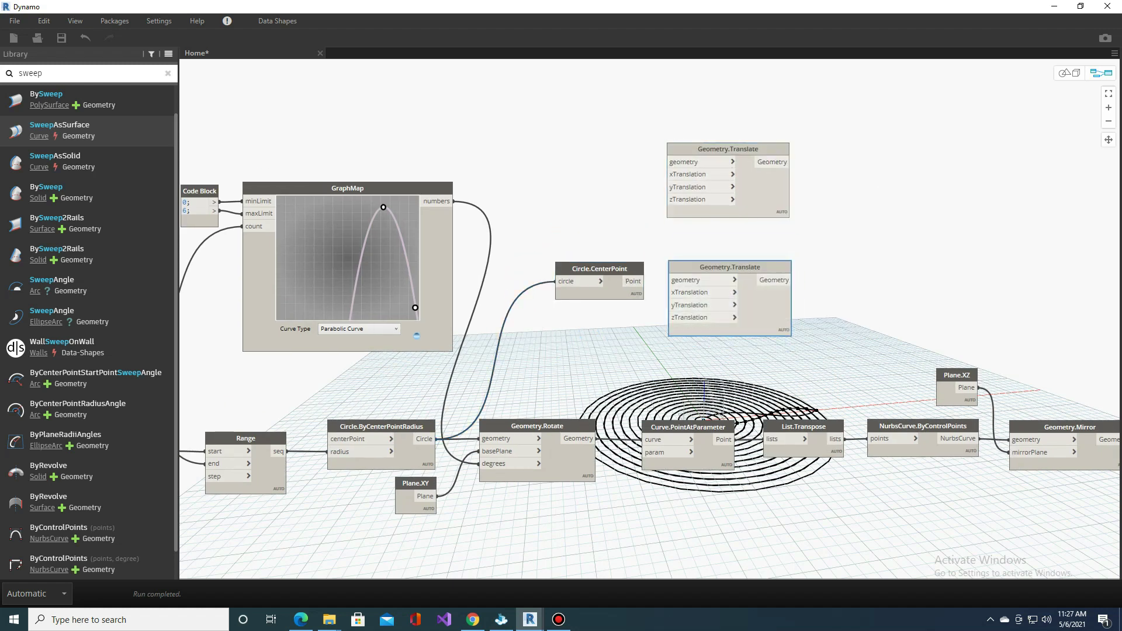
{"action": "middle_click_drag", "start_coordinate": [848, 117], "coordinate": [818, 123]}
{"action": "mouse_move", "coordinate": [615, 287]}
{"action": "left_mouse_down"}
{"action": "mouse_move", "coordinate": [638, 168]}
{"action": "mouse_move", "coordinate": [641, 286]}
{"action": "mouse_move", "coordinate": [728, 284]}
{"action": "left_mouse_up"}
{"action": "mouse_move", "coordinate": [696, 155]}
{"action": "left_mouse_down"}
{"action": "mouse_move", "coordinate": [718, 179]}
{"action": "mouse_move", "coordinate": [731, 148]}
{"action": "left_mouse_up"}
{"action": "left_click_drag", "start_coordinate": [728, 284], "coordinate": [727, 274]}
{"action": "middle_click_drag", "start_coordinate": [727, 274], "coordinate": [803, 267]}
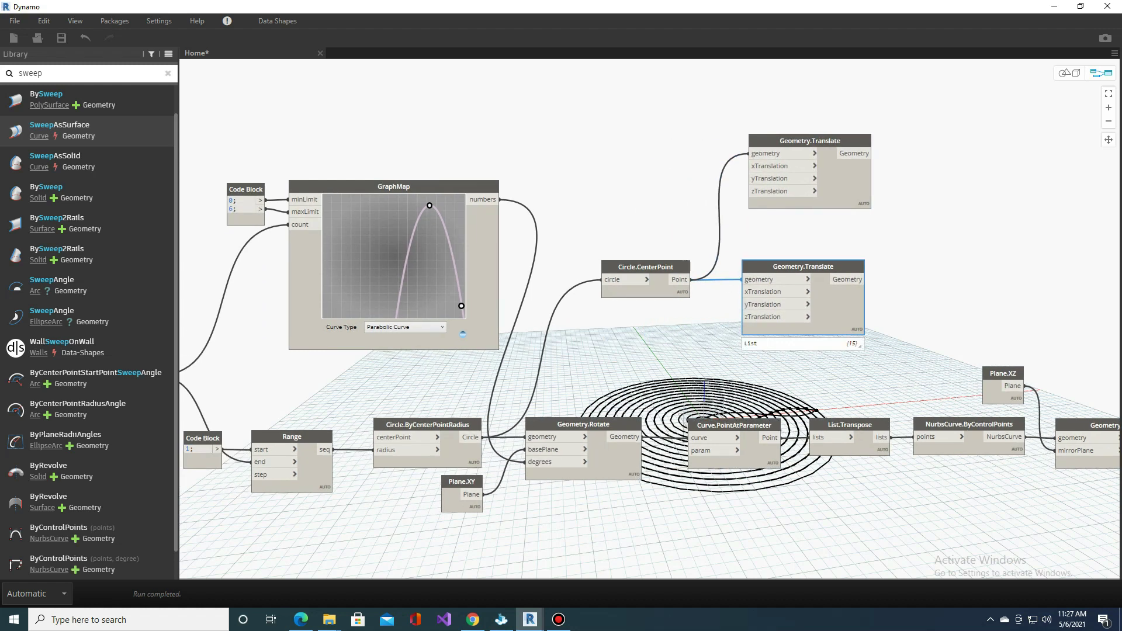
Step: Add Arc.ByStartPointEndPointStartTangent with the two translated point sets as start and end points
{"action": "scroll", "coordinate": [760, 191], "scroll_direction": "down", "scroll_amount": 2}
{"action": "middle_click_drag", "start_coordinate": [760, 191], "coordinate": [912, 176]}
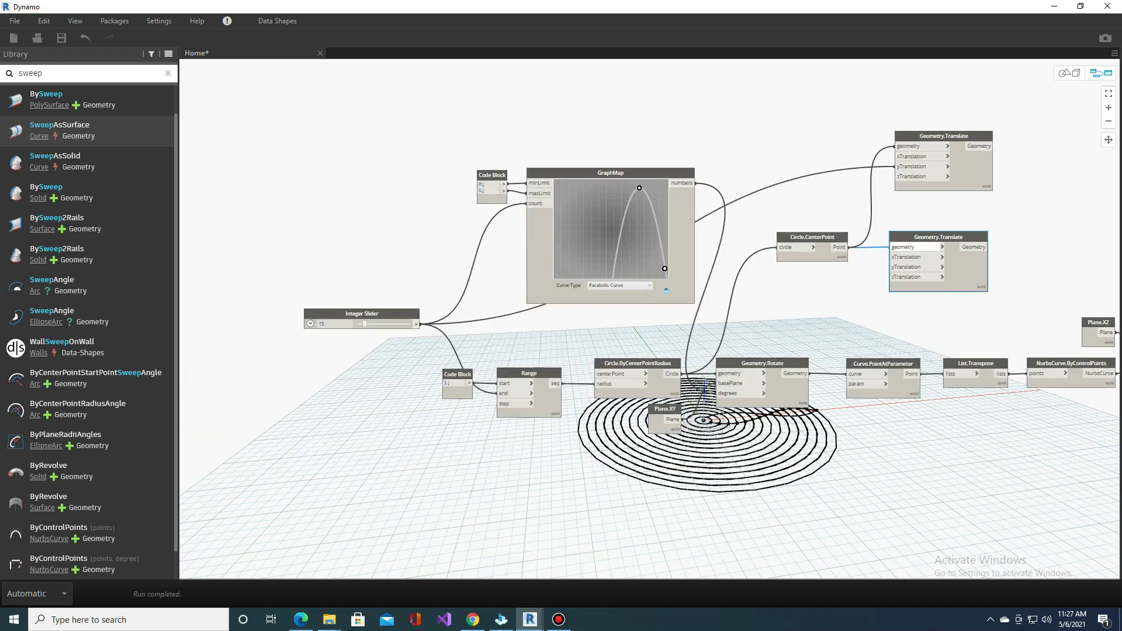
{"action": "mouse_move", "coordinate": [1065, 207]}
{"action": "middle_mouse_down"}
{"action": "mouse_move", "coordinate": [814, 226]}
{"action": "mouse_move", "coordinate": [681, 269]}
{"action": "middle_mouse_up"}
{"action": "right_click", "coordinate": [682, 268]}
{"action": "type", "text": "arc.bystartpoint"}
{"action": "key", "text": "Return"}
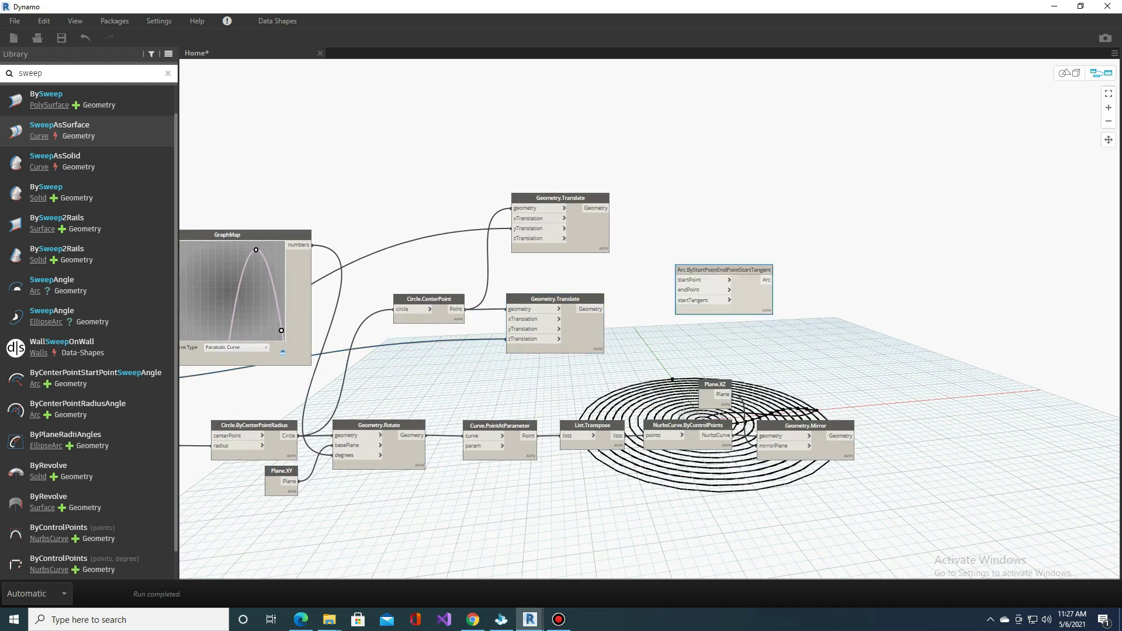
{"action": "scroll", "coordinate": [713, 261], "scroll_direction": "up", "scroll_amount": 2}
{"action": "mouse_move", "coordinate": [680, 263]}
{"action": "middle_mouse_down"}
{"action": "mouse_move", "coordinate": [693, 253]}
{"action": "mouse_move", "coordinate": [672, 323]}
{"action": "middle_mouse_up"}
{"action": "left_click", "coordinate": [688, 266]}
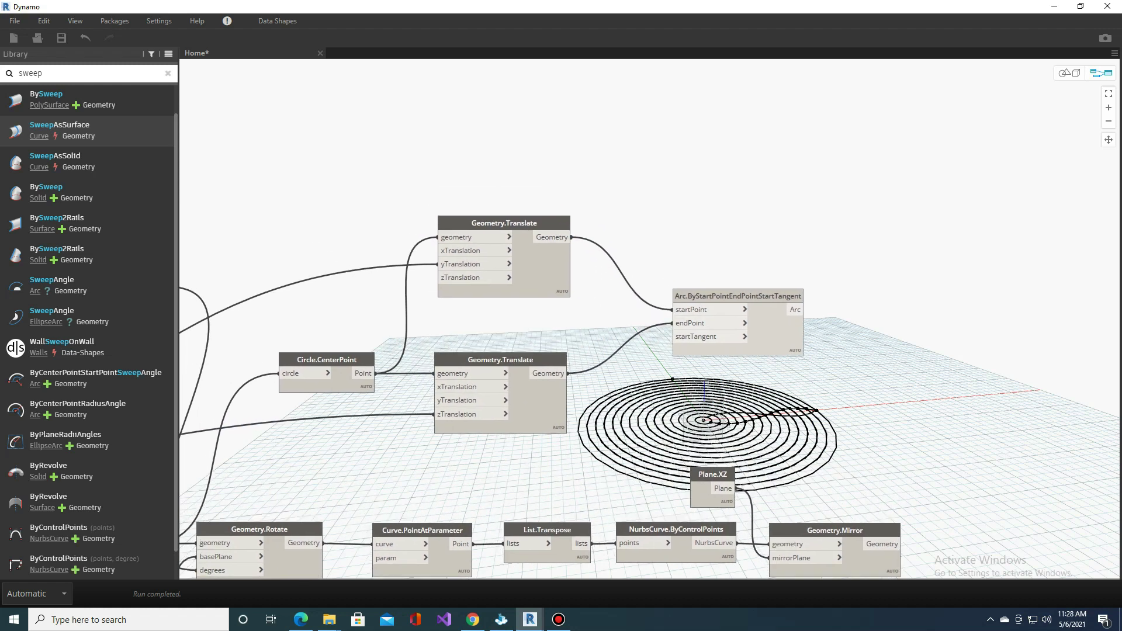
Step: Use Vector.ZAxis as the arc's start tangent and add a Curve.SweepAsSurface node beside it
{"action": "left_click_drag", "start_coordinate": [567, 176], "coordinate": [673, 336]}
{"action": "middle_click_drag", "start_coordinate": [674, 336], "coordinate": [490, 300]}
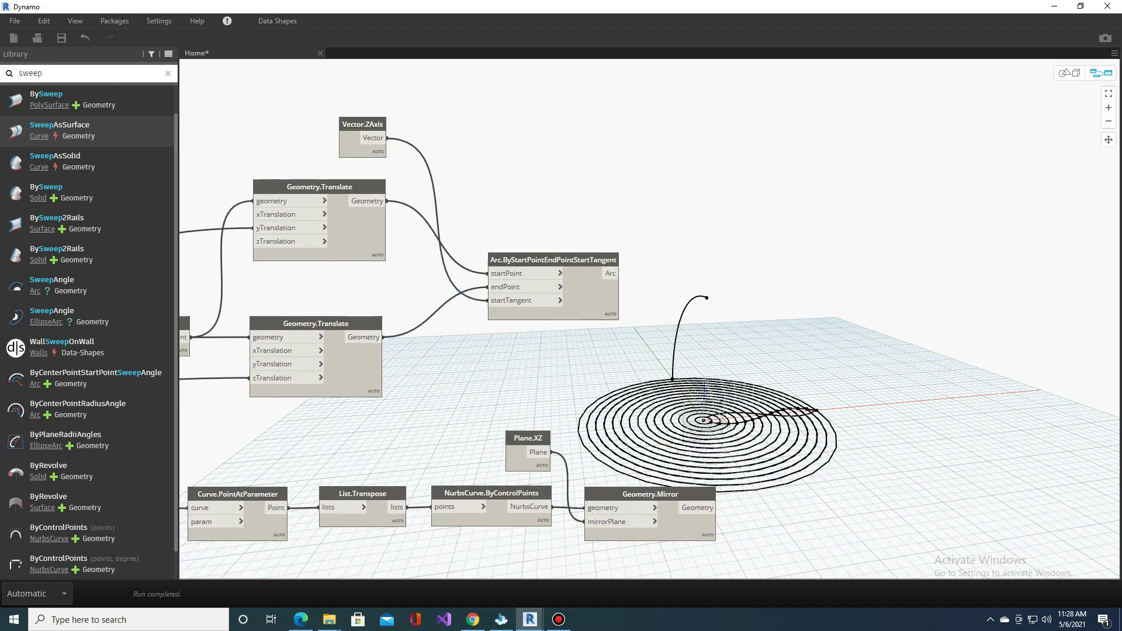
{"action": "double_click", "coordinate": [681, 216]}
{"action": "type", "text": "sweep"}
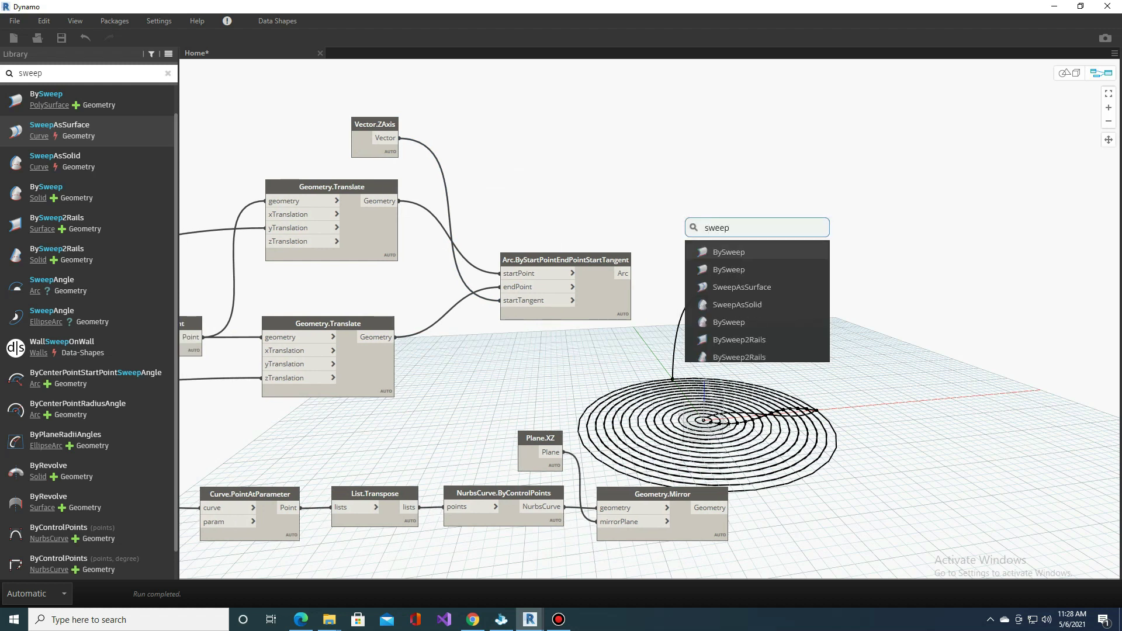
{"action": "key", "text": "Return"}
{"action": "key", "text": "Delete"}
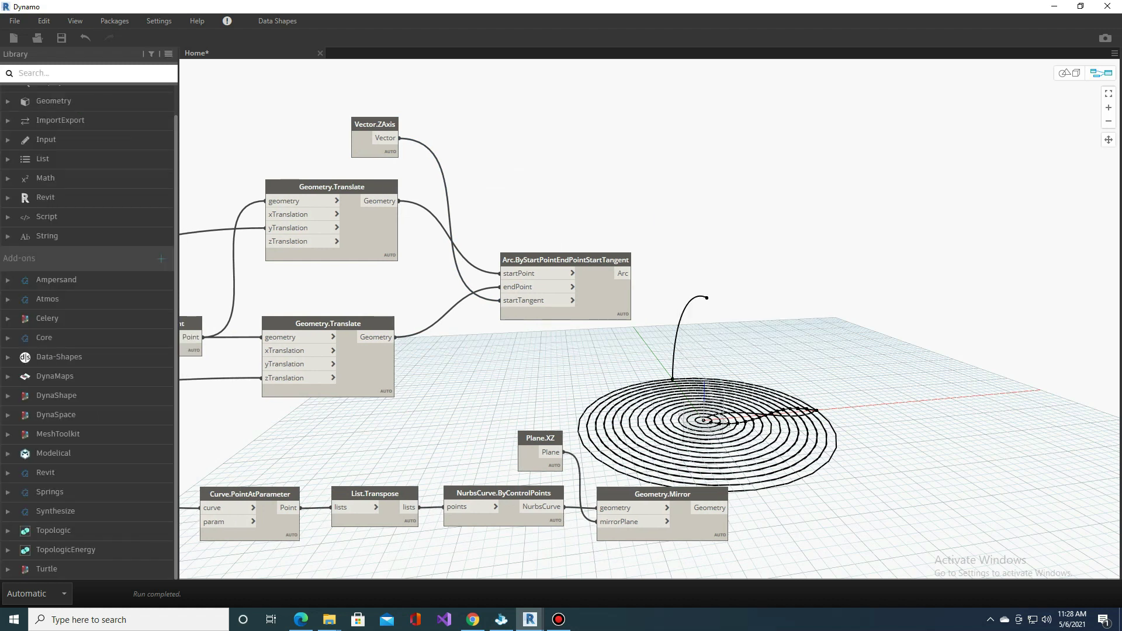
{"action": "left_click", "coordinate": [65, 130]}
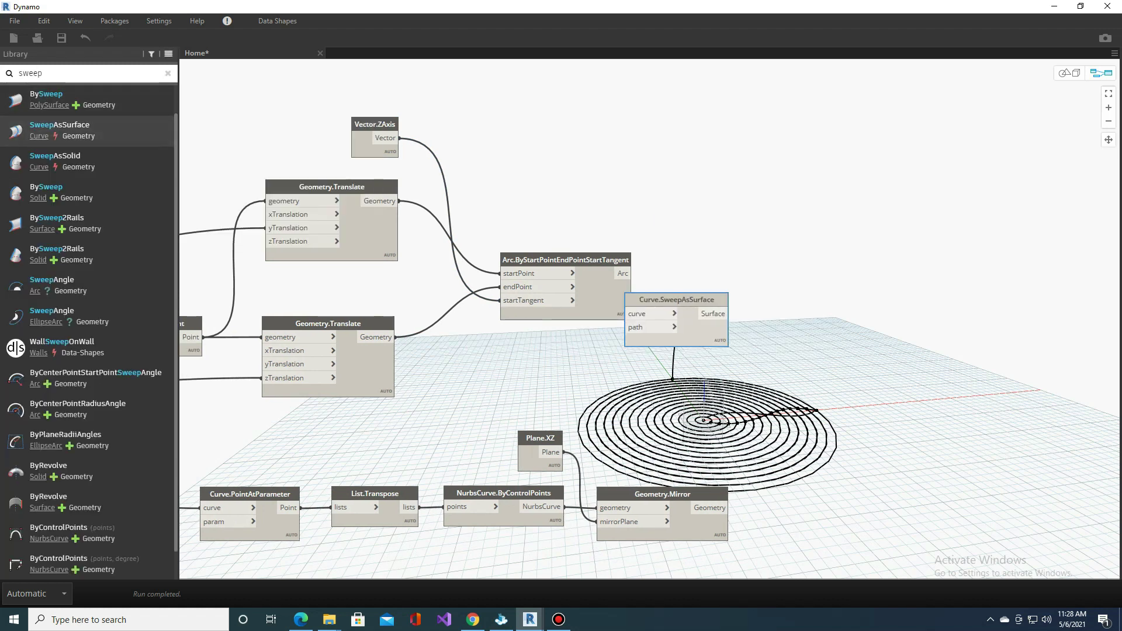
{"action": "left_click_drag", "start_coordinate": [675, 302], "coordinate": [755, 211]}
Step: Add a List.LastItem node and wire it into the sweep's path input
{"action": "scroll", "coordinate": [827, 293], "scroll_direction": "down", "scroll_amount": 2}
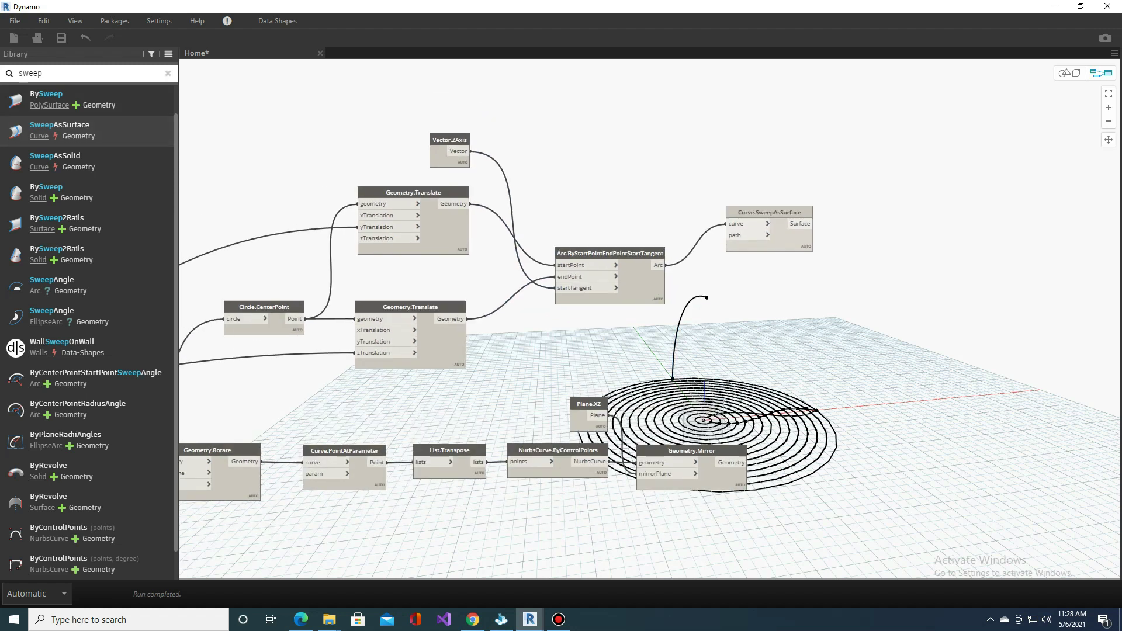
{"action": "right_click", "coordinate": [520, 171]}
{"action": "type", "text": "last"}
{"action": "key", "text": "Return"}
{"action": "middle_click_drag", "start_coordinate": [526, 292], "coordinate": [661, 275]}
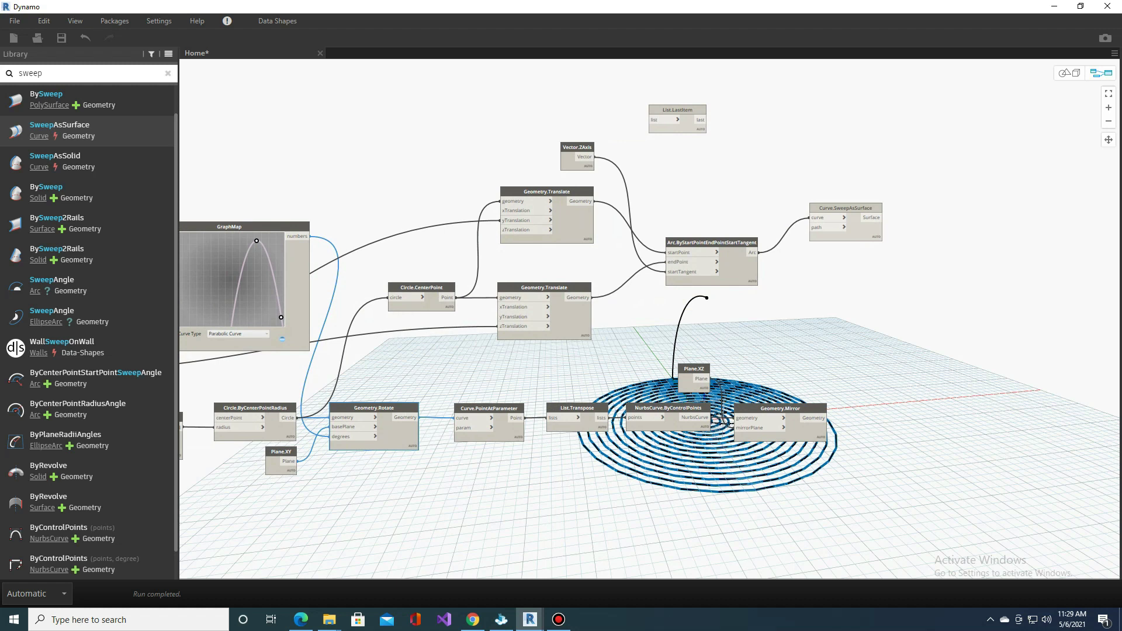
{"action": "scroll", "coordinate": [707, 298], "scroll_direction": "up", "scroll_amount": 2}
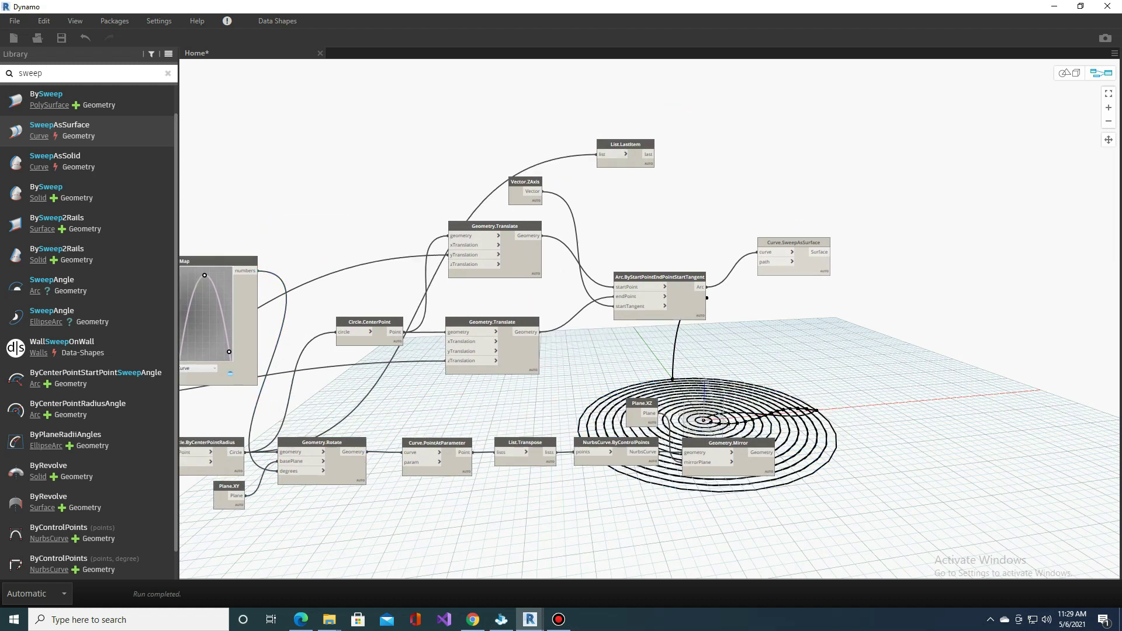
{"action": "scroll", "coordinate": [706, 297], "scroll_direction": "up", "scroll_amount": 2}
{"action": "left_click_drag", "start_coordinate": [605, 212], "coordinate": [695, 362]}
{"action": "scroll", "coordinate": [409, 263], "scroll_direction": "down", "scroll_amount": 2}
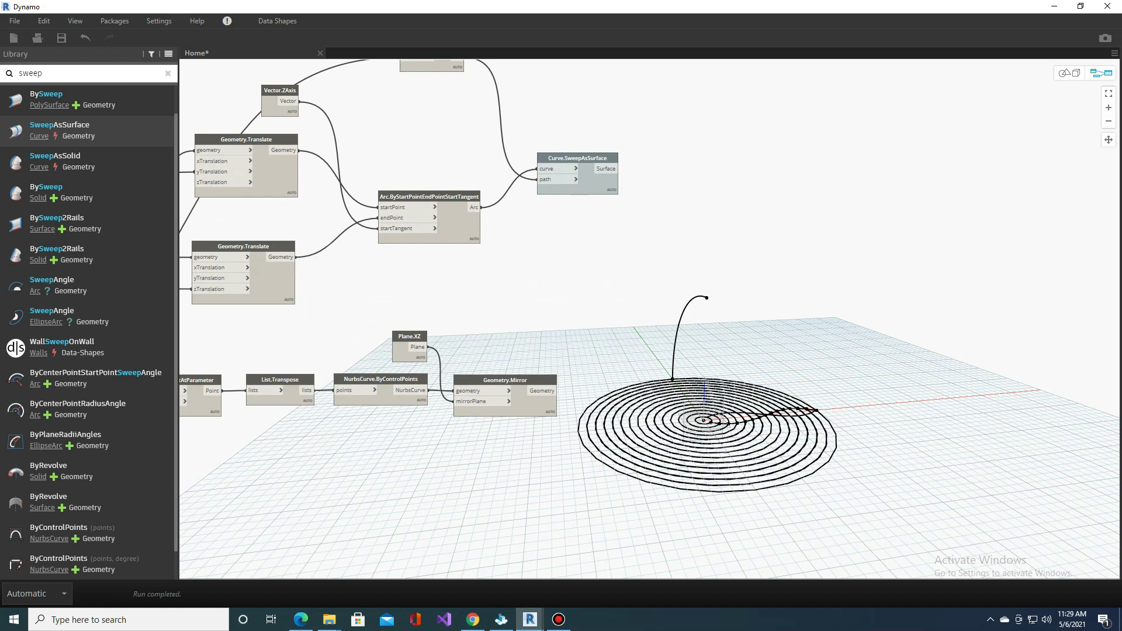
{"action": "mouse_move", "coordinate": [505, 386]}
{"action": "middle_mouse_down"}
{"action": "mouse_move", "coordinate": [422, 399]}
{"action": "mouse_move", "coordinate": [624, 292]}
{"action": "middle_mouse_up"}
{"action": "left_click", "coordinate": [422, 399]}
{"action": "scroll", "coordinate": [449, 393], "scroll_direction": "down", "scroll_amount": 2}
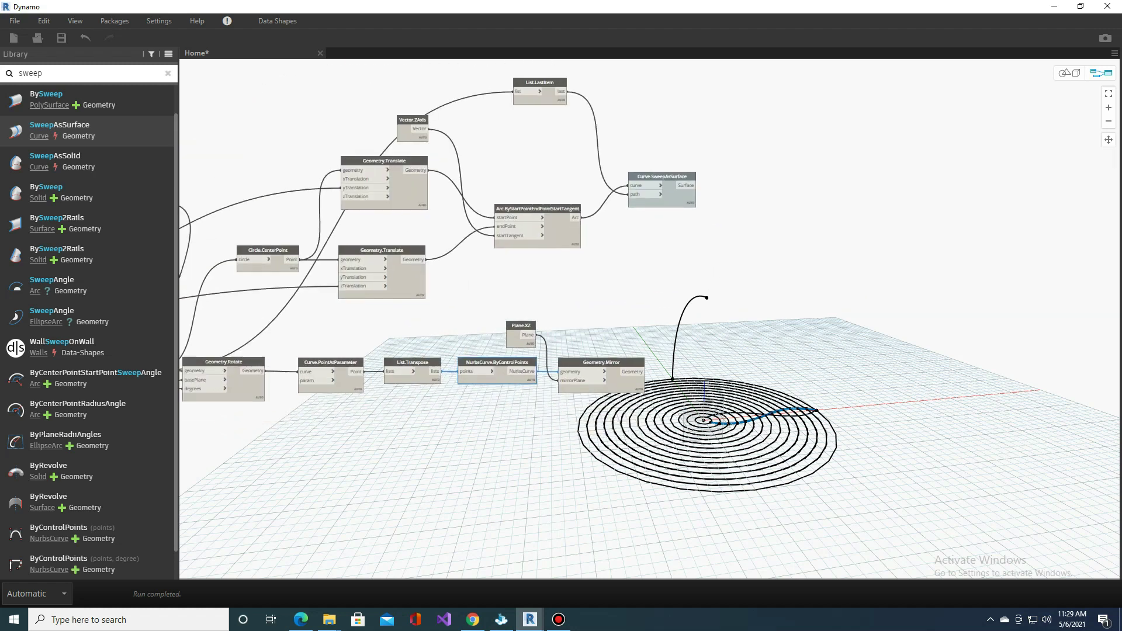
Step: Add a Surface.ProjectInputOnto node and feed the spiral NURBS curves into it
{"action": "right_click", "coordinate": [624, 293]}
{"action": "type", "text": "surface.P"}
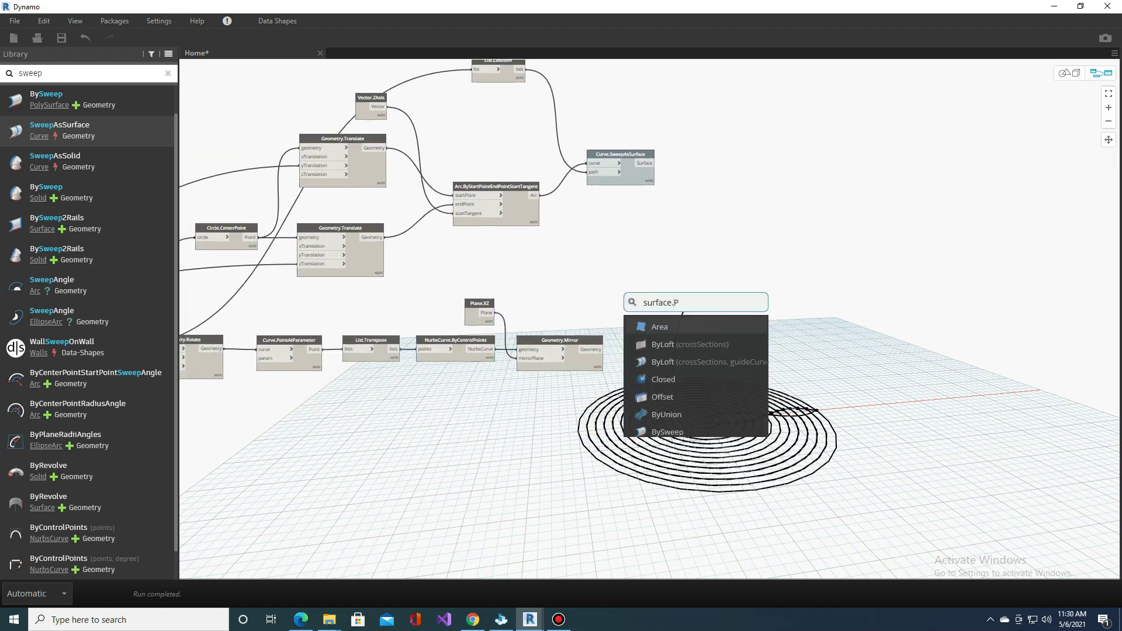
{"action": "type", "text": "rojec"}
{"action": "key", "text": "Return"}
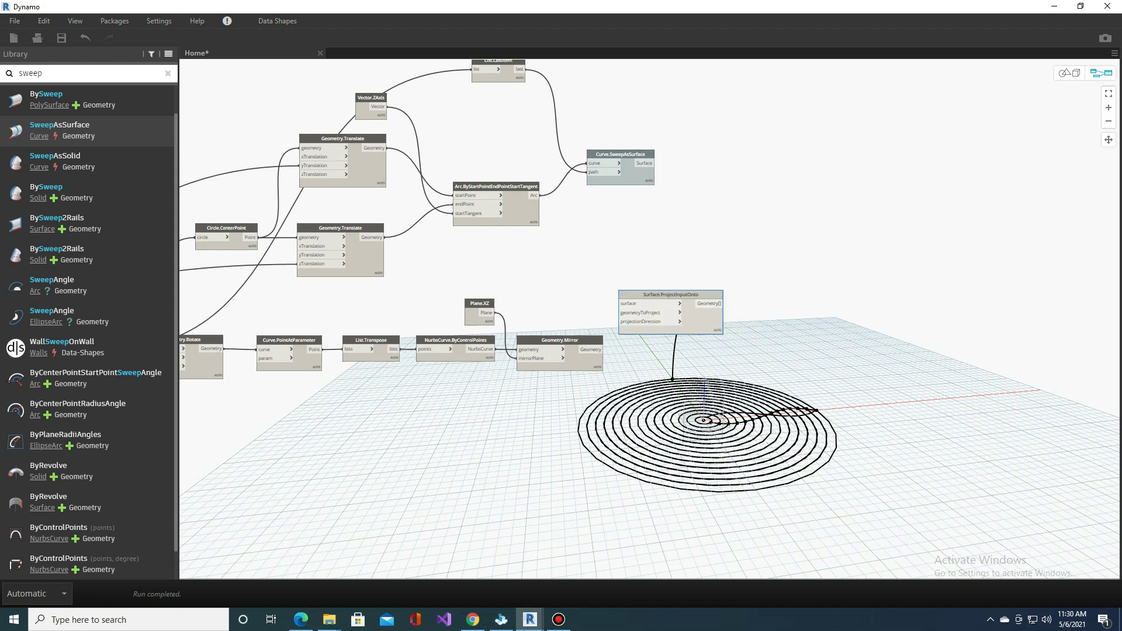
{"action": "scroll", "coordinate": [566, 334], "scroll_direction": "up", "scroll_amount": 2}
{"action": "scroll", "coordinate": [566, 335], "scroll_direction": "up", "scroll_amount": 2}
{"action": "left_click_drag", "start_coordinate": [470, 361], "coordinate": [766, 191]}
{"action": "scroll", "coordinate": [460, 429], "scroll_direction": "down", "scroll_amount": 2}
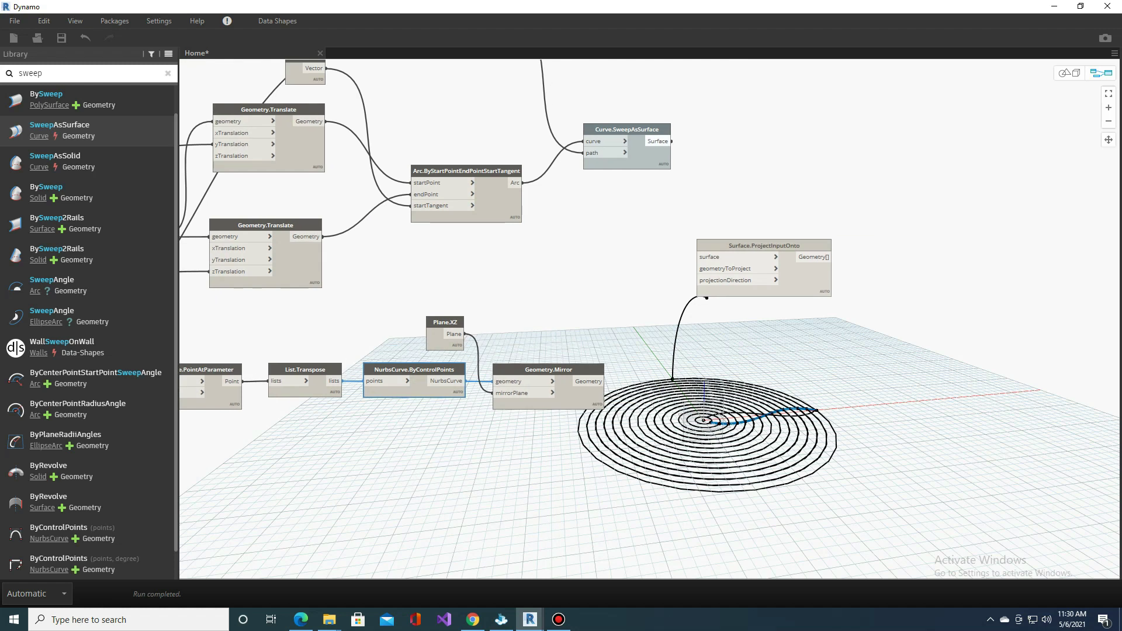
Step: Paste a second projection node with its wires and connect the projection direction
{"action": "key", "text": "ctrl+v"}
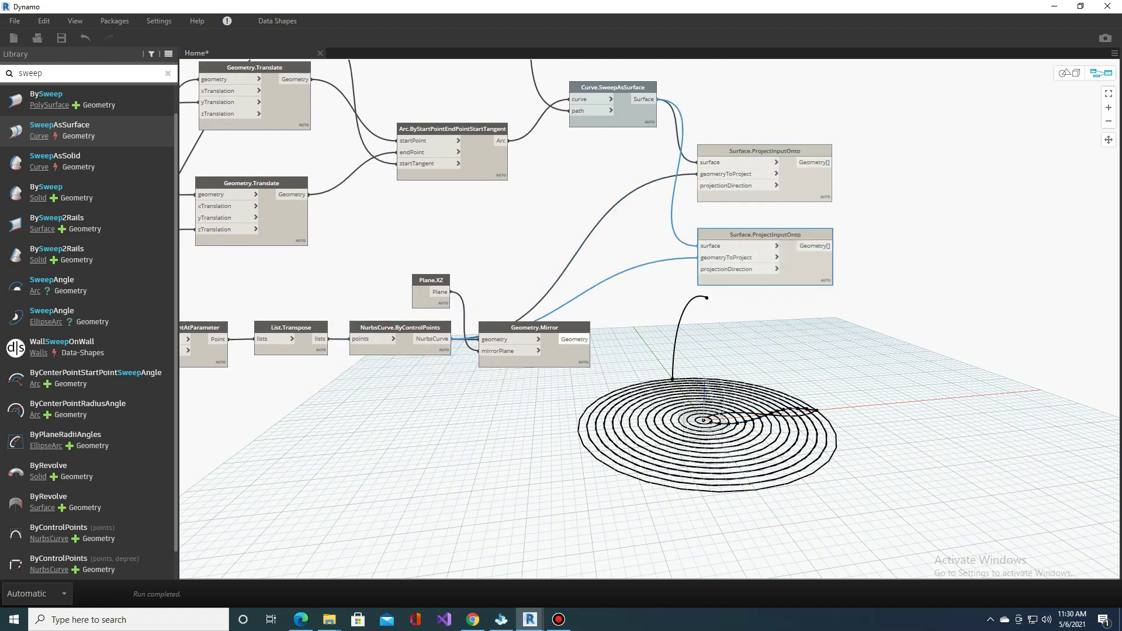
{"action": "left_click", "coordinate": [760, 192]}
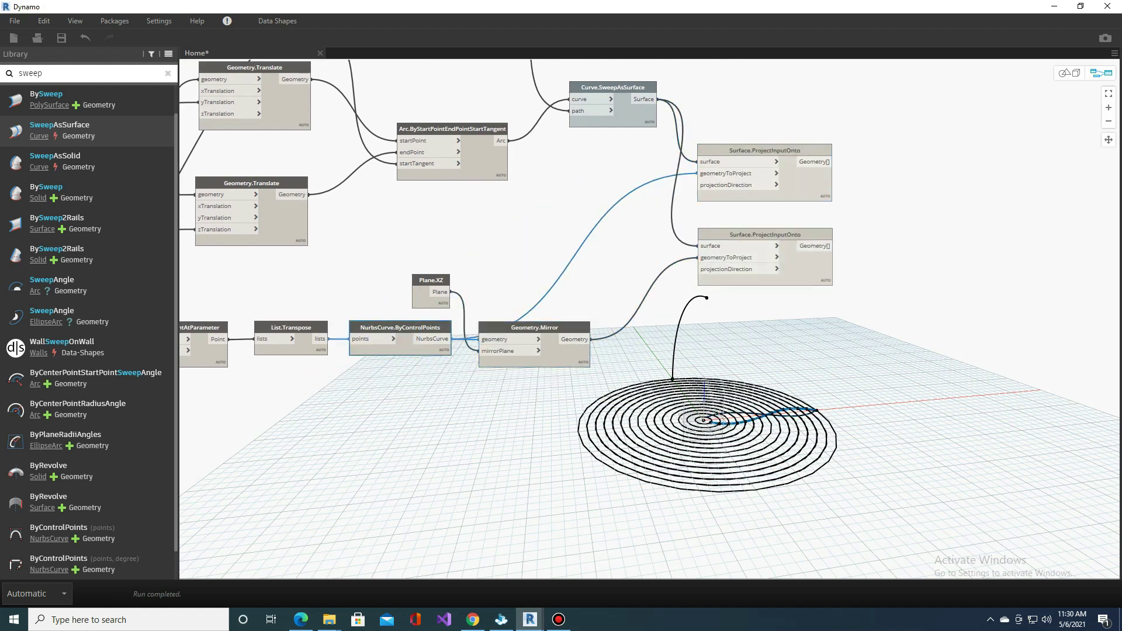
{"action": "scroll", "coordinate": [582, 371], "scroll_direction": "down", "scroll_amount": 2}
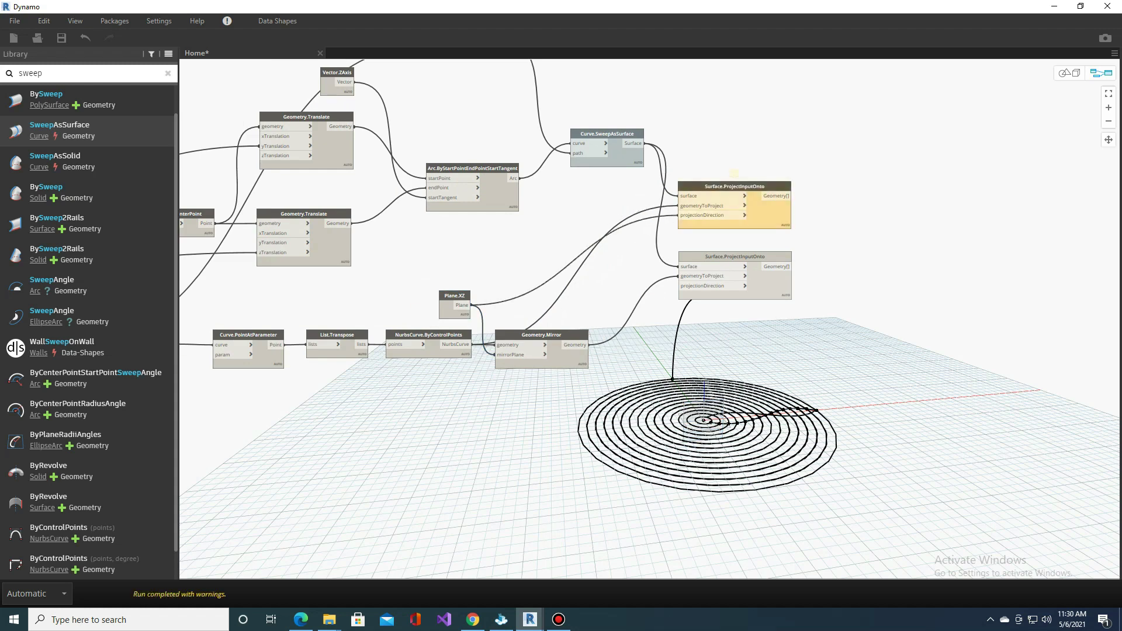
{"action": "middle_click_drag", "start_coordinate": [734, 174], "coordinate": [579, 168]}
{"action": "scroll", "coordinate": [585, 292], "scroll_direction": "up", "scroll_amount": 3}
{"action": "scroll", "coordinate": [643, 321], "scroll_direction": "down", "scroll_amount": 1}
{"action": "scroll", "coordinate": [642, 321], "scroll_direction": "down", "scroll_amount": 1}
{"action": "scroll", "coordinate": [526, 292], "scroll_direction": "up", "scroll_amount": 2}
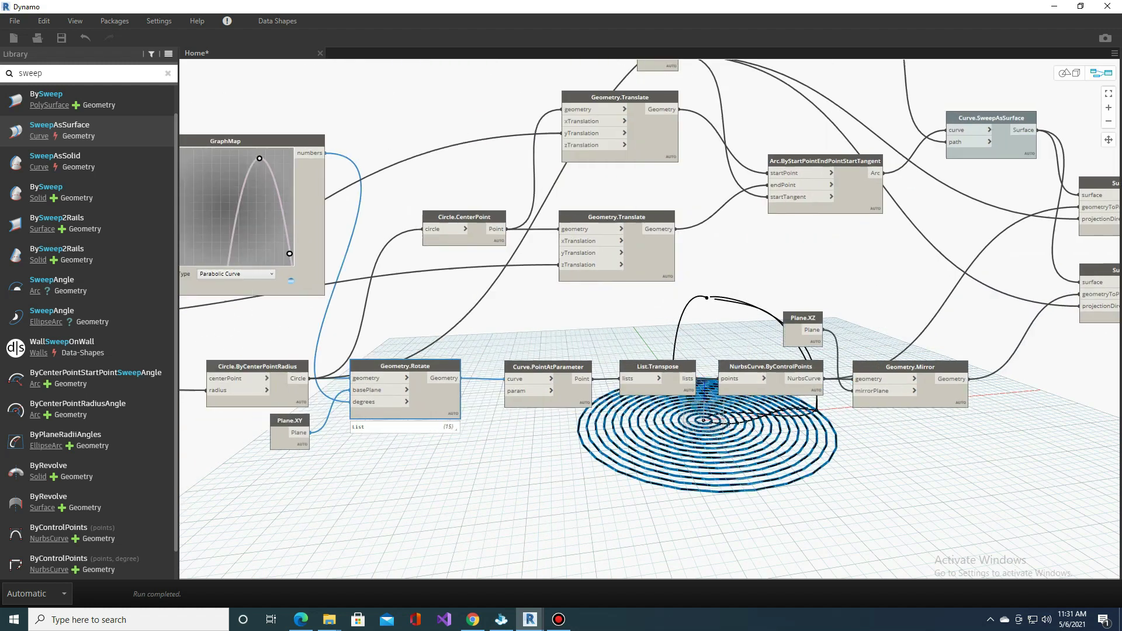
Step: Change an option in the Range node's right-click menu
{"action": "middle_click_drag", "start_coordinate": [409, 292], "coordinate": [561, 292]}
{"action": "right_click", "coordinate": [344, 377]}
{"action": "left_click", "coordinate": [374, 442]}
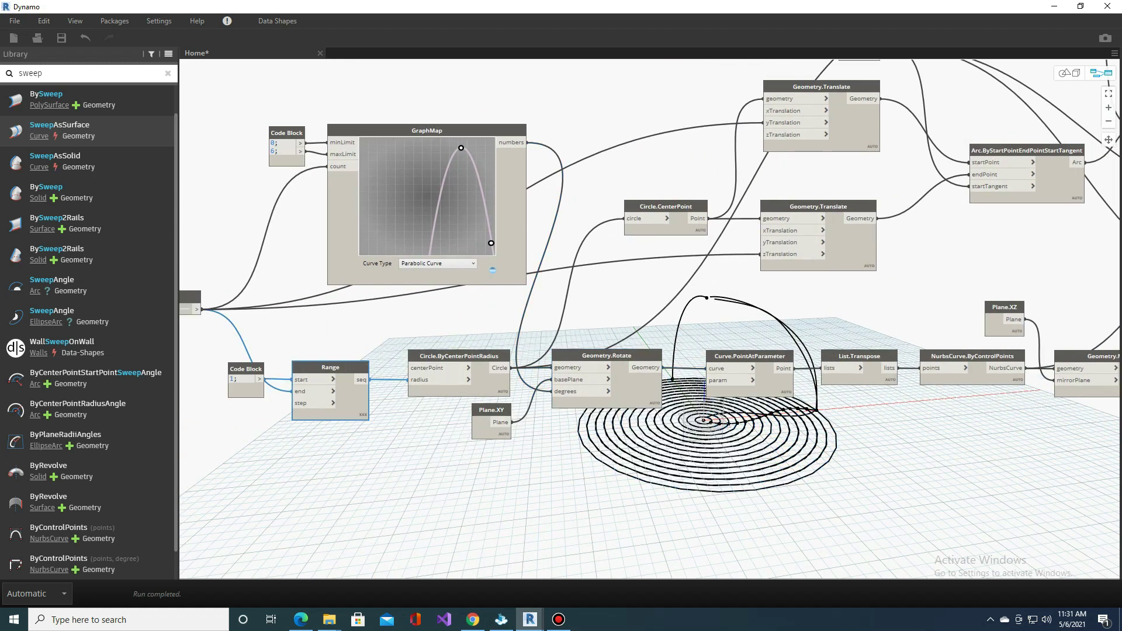
Step: Hide the Curve.PointAtParameter point preview
{"action": "scroll", "coordinate": [657, 365], "scroll_direction": "down", "scroll_amount": 1}
{"action": "middle_click_drag", "start_coordinate": [657, 365], "coordinate": [607, 365]}
{"action": "right_click", "coordinate": [608, 364]}
{"action": "left_click", "coordinate": [641, 447]}
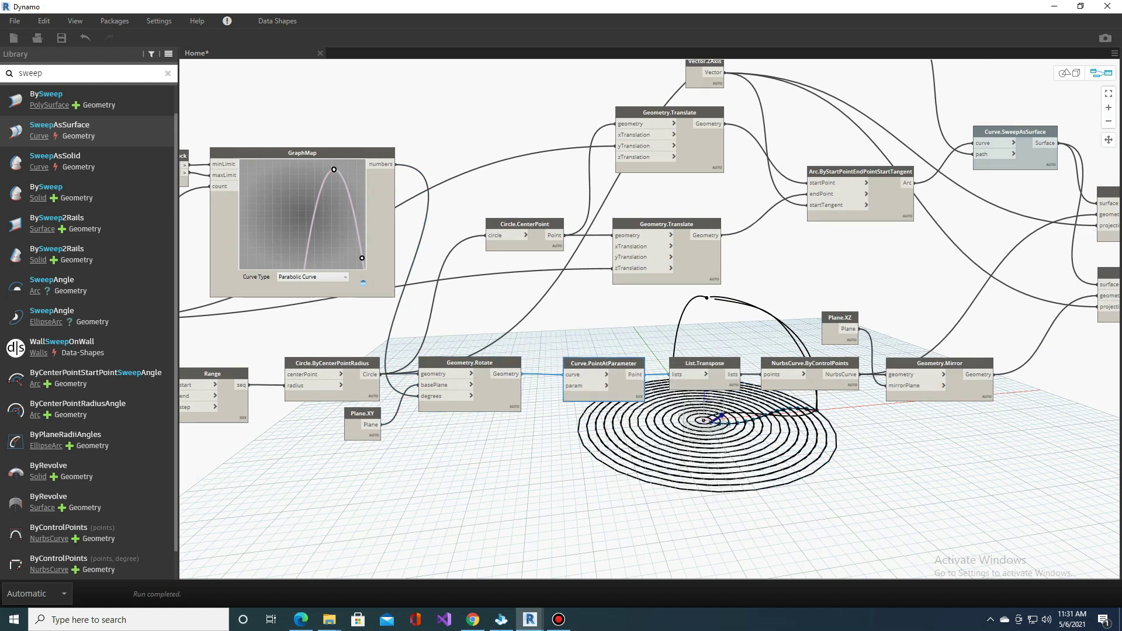
Step: Add a 0..1..#n Code Block with the count wired into n to drive Curve.PointAtParameter
{"action": "scroll", "coordinate": [549, 409], "scroll_direction": "up", "scroll_amount": 2}
{"action": "scroll", "coordinate": [550, 409], "scroll_direction": "up", "scroll_amount": 2}
{"action": "right_click", "coordinate": [546, 405]}
{"action": "double_click", "coordinate": [503, 392]}
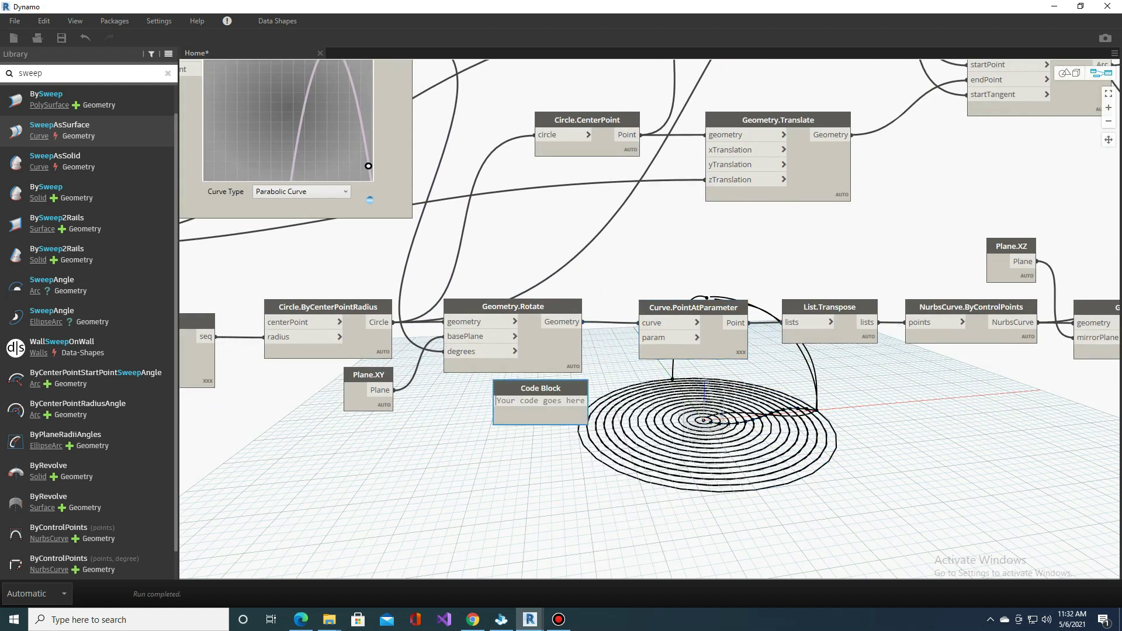
{"action": "type", "text": "0..1..#n"}
{"action": "type", "text": "0..1..#n;"}
{"action": "left_click", "coordinate": [528, 456]}
{"action": "scroll", "coordinate": [642, 379], "scroll_direction": "down", "scroll_amount": 1}
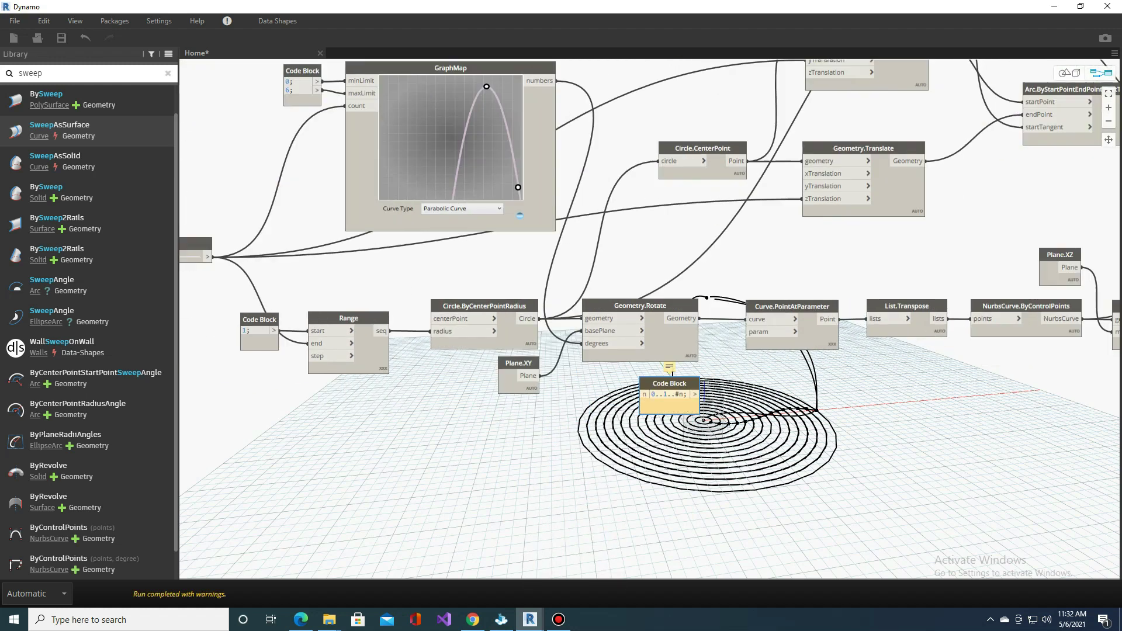
{"action": "middle_click_drag", "start_coordinate": [526, 409], "coordinate": [760, 409]}
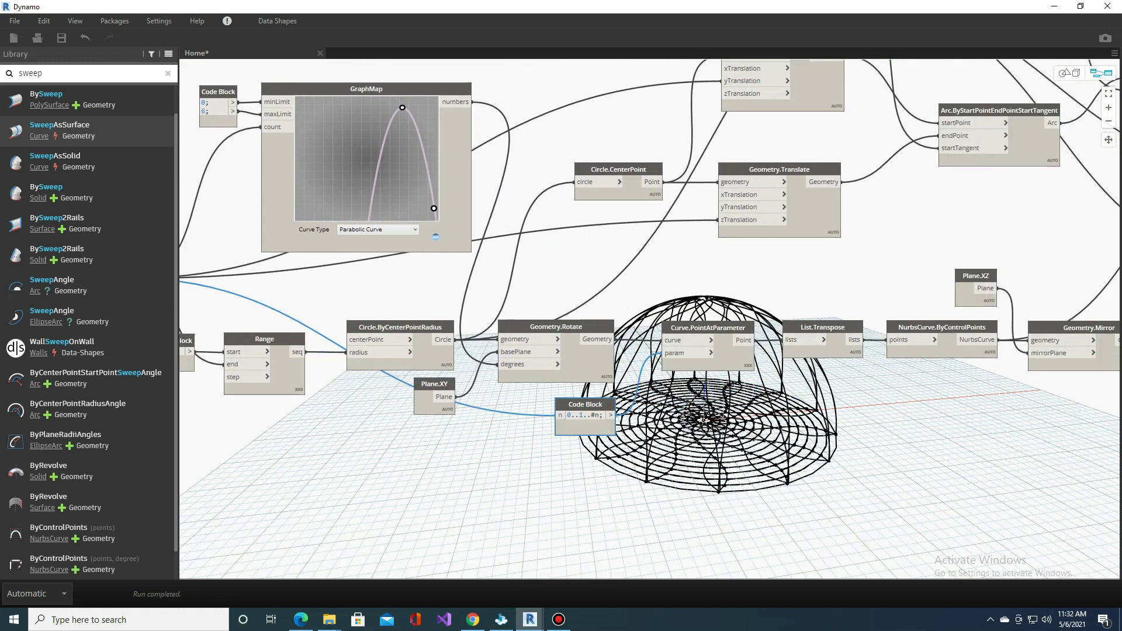
Step: Orbit the 3D preview to inspect the projected curves, then bring up Curve.SweepAsSurface's options
{"action": "key", "text": "ctrl+b"}
{"action": "right_click_drag", "start_coordinate": [702, 409], "coordinate": [702, 350]}
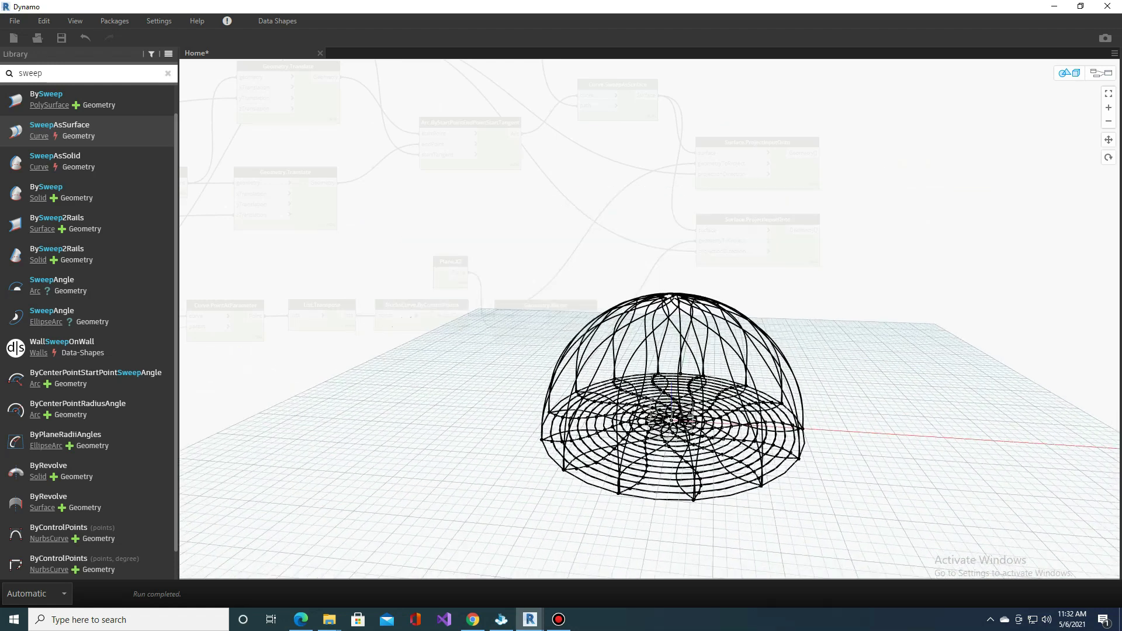
{"action": "key", "text": "ctrl+b"}
{"action": "scroll", "coordinate": [559, 272], "scroll_direction": "up", "scroll_amount": 2}
{"action": "right_click", "coordinate": [560, 273]}
Step: Add a Curve.PlaneAtParameter node fed by the upper projected curves
{"action": "key", "text": "Escape"}
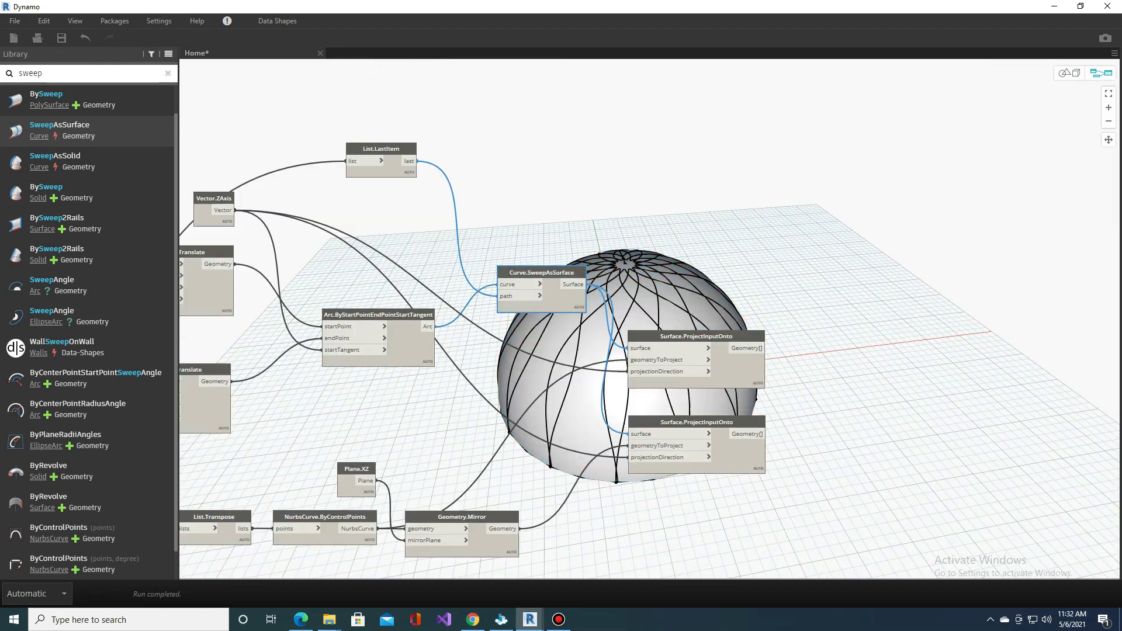
{"action": "scroll", "coordinate": [525, 293], "scroll_direction": "up", "scroll_amount": 2}
{"action": "right_click", "coordinate": [710, 233]}
{"action": "key", "text": "Escape"}
{"action": "right_click_drag", "start_coordinate": [683, 229], "coordinate": [643, 210]}
{"action": "type", "text": "planeat"}
{"action": "left_click", "coordinate": [724, 276]}
{"action": "left_click_drag", "start_coordinate": [693, 216], "coordinate": [712, 181]}
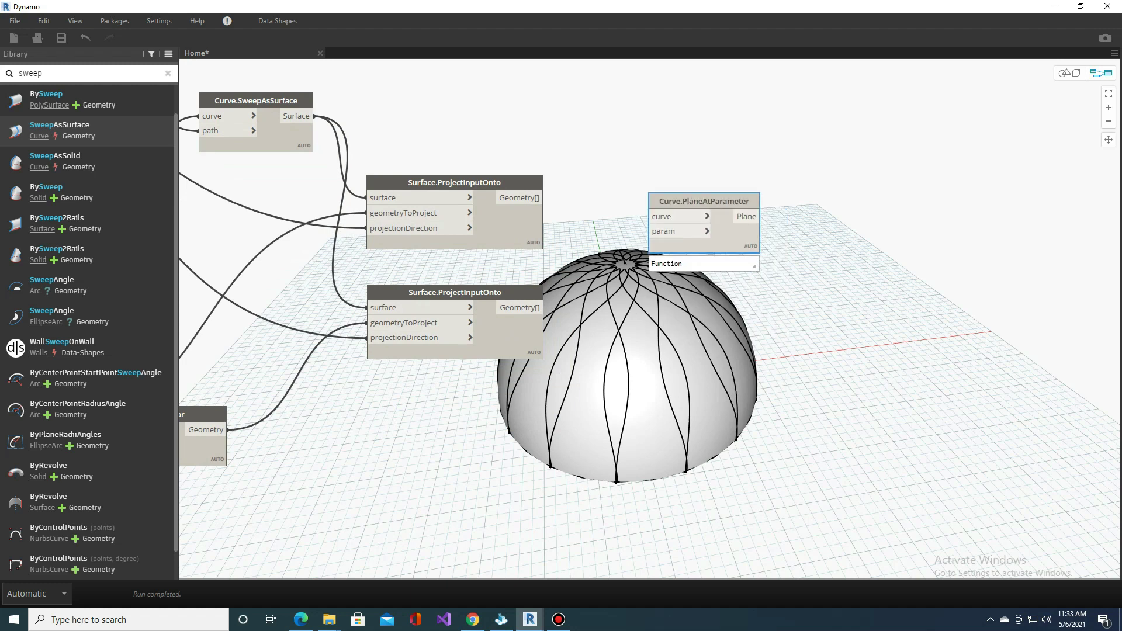
{"action": "scroll", "coordinate": [677, 205], "scroll_direction": "up", "scroll_amount": 1}
{"action": "left_click_drag", "start_coordinate": [521, 197], "coordinate": [653, 196]}
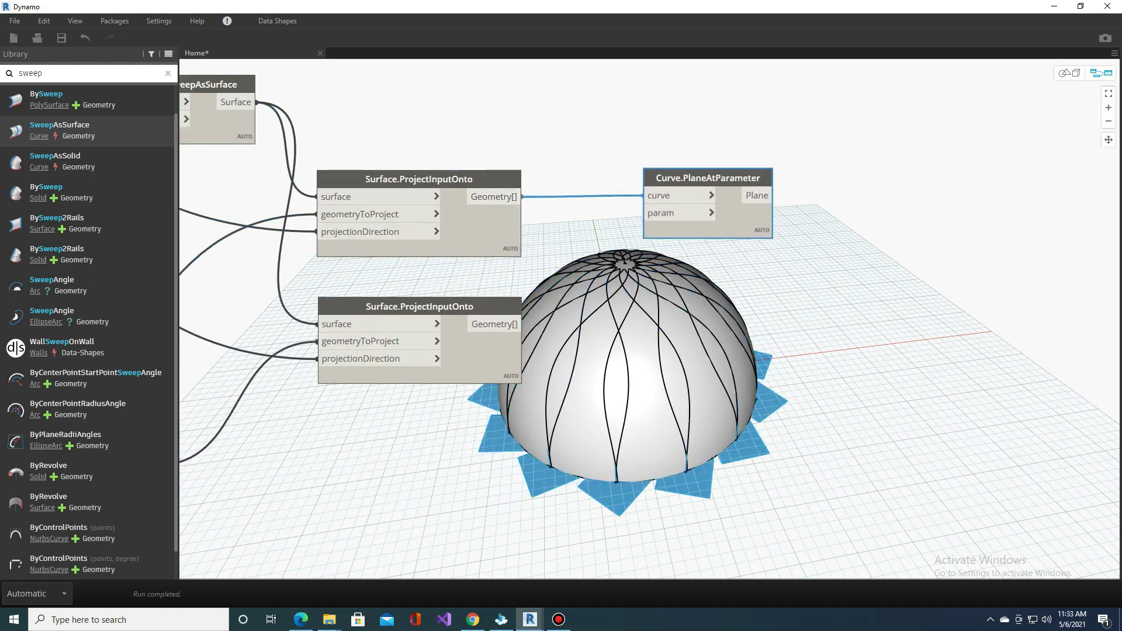
Step: Duplicate Curve.PlaneAtParameter for the lower projected curves and arrange both nodes
{"action": "key", "text": "ctrl+c"}
{"action": "key", "text": "ctrl+v"}
{"action": "left_click_drag", "start_coordinate": [521, 324], "coordinate": [643, 367]}
{"action": "mouse_move", "coordinate": [701, 83]}
{"action": "left_mouse_down"}
{"action": "mouse_move", "coordinate": [707, 346]}
{"action": "mouse_move", "coordinate": [687, 461]}
{"action": "left_mouse_up"}
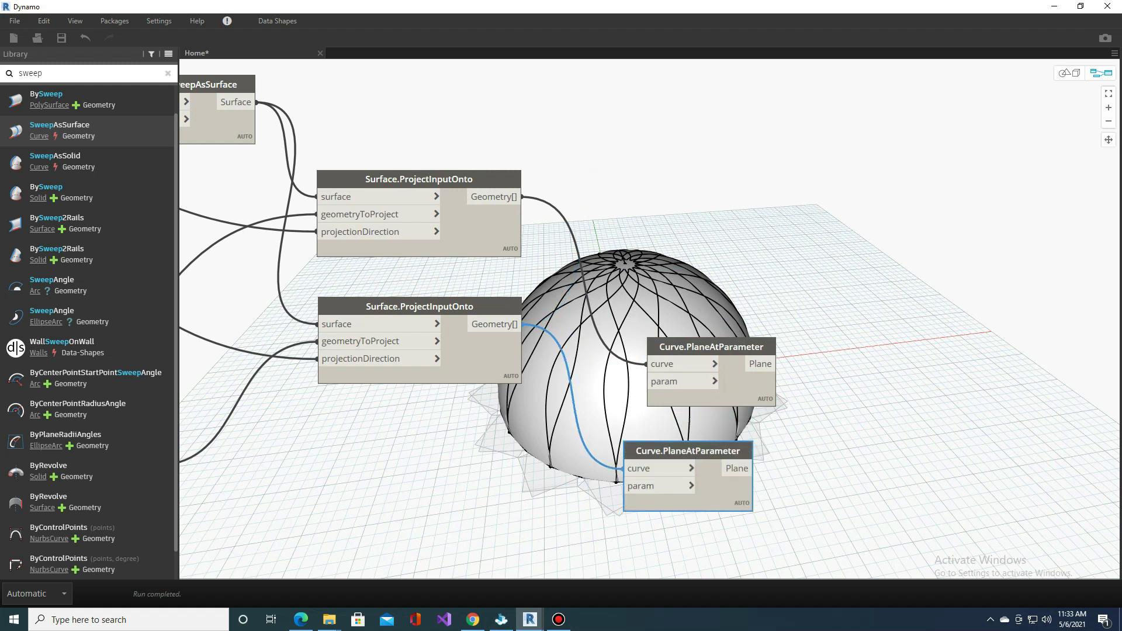
{"action": "left_click_drag", "start_coordinate": [705, 348], "coordinate": [704, 102]}
{"action": "left_click_drag", "start_coordinate": [687, 462], "coordinate": [698, 367]}
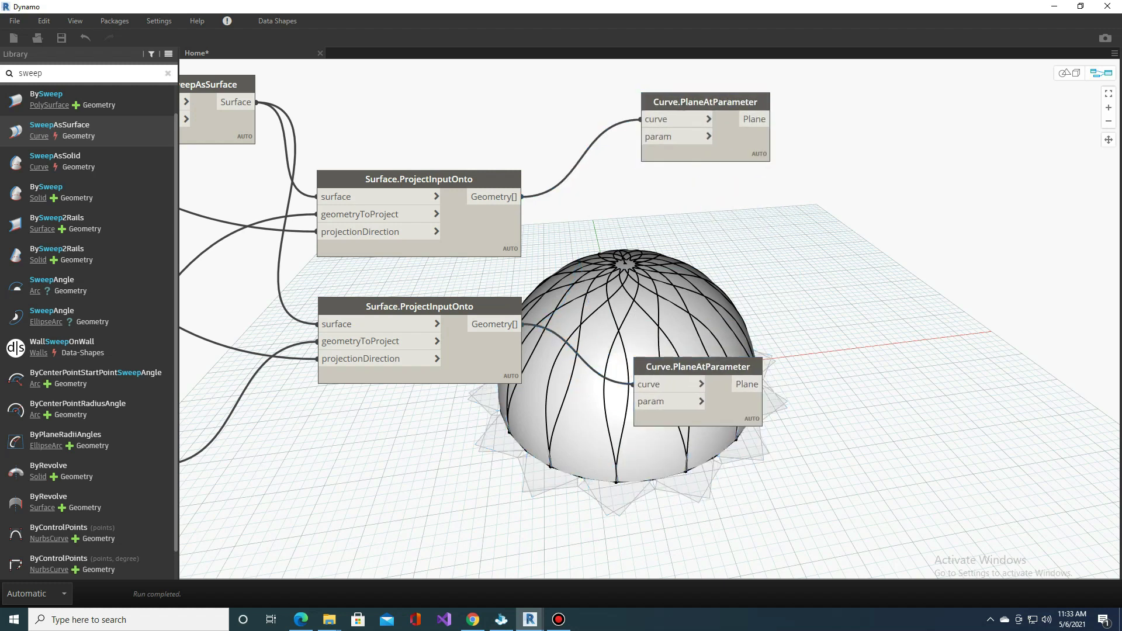
Step: Add Circle.ByPlaneRadius nodes fed by the lower and upper planes
{"action": "right_click_drag", "start_coordinate": [835, 154], "coordinate": [779, 192]}
{"action": "type", "text": "circle"}
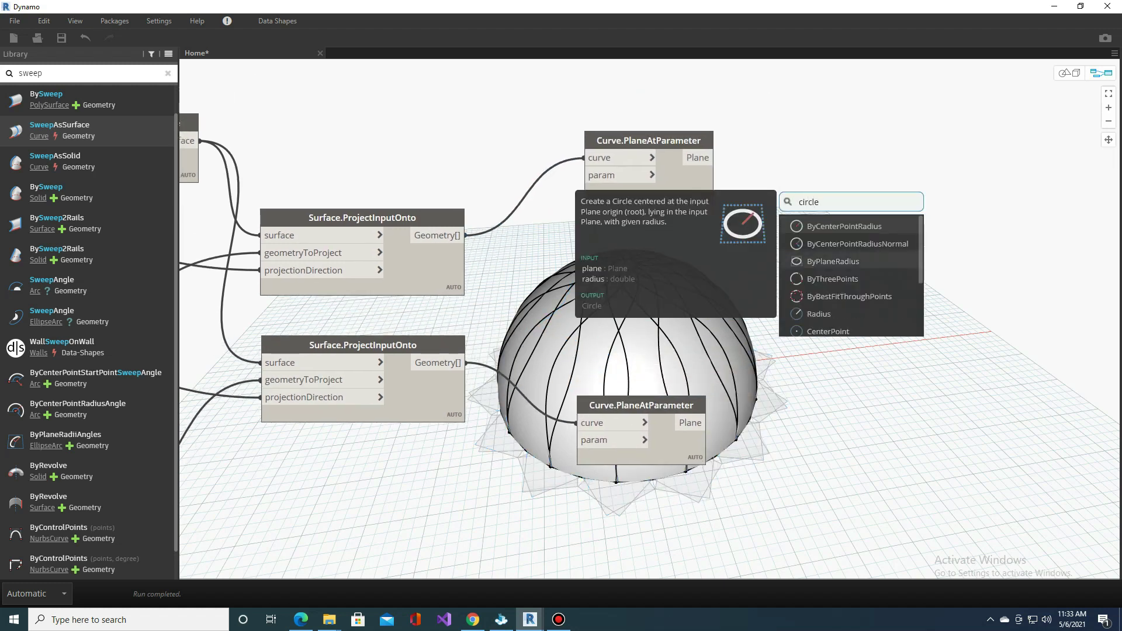
{"action": "key", "text": "Return"}
{"action": "left_click_drag", "start_coordinate": [842, 138], "coordinate": [844, 405]}
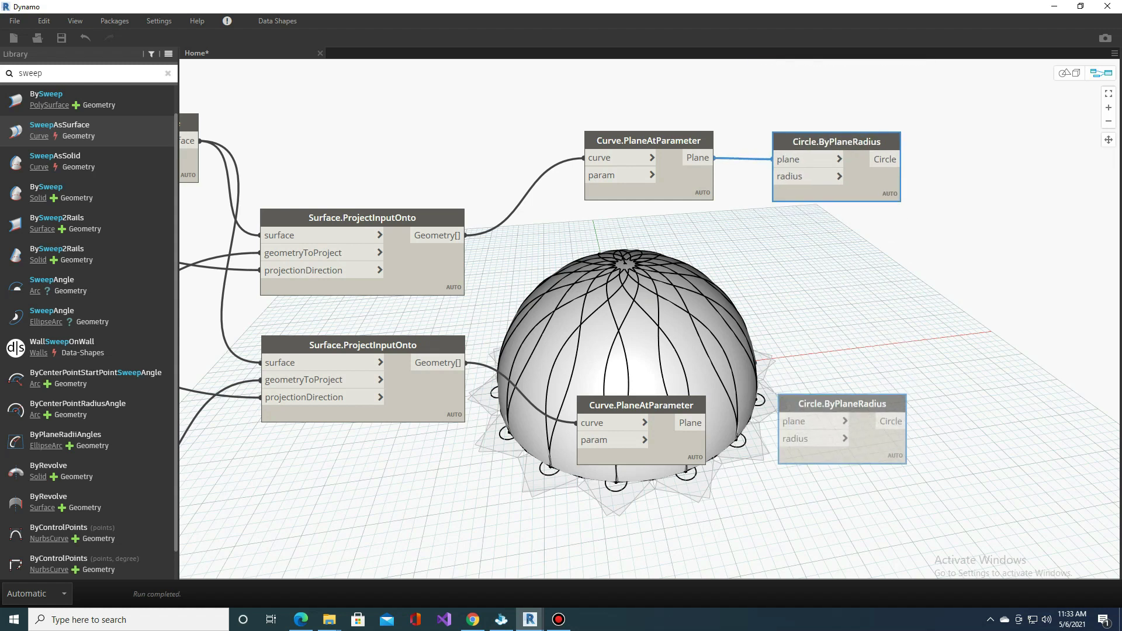
{"action": "left_click_drag", "start_coordinate": [706, 423], "coordinate": [778, 422]}
{"action": "key", "text": "ctrl+v"}
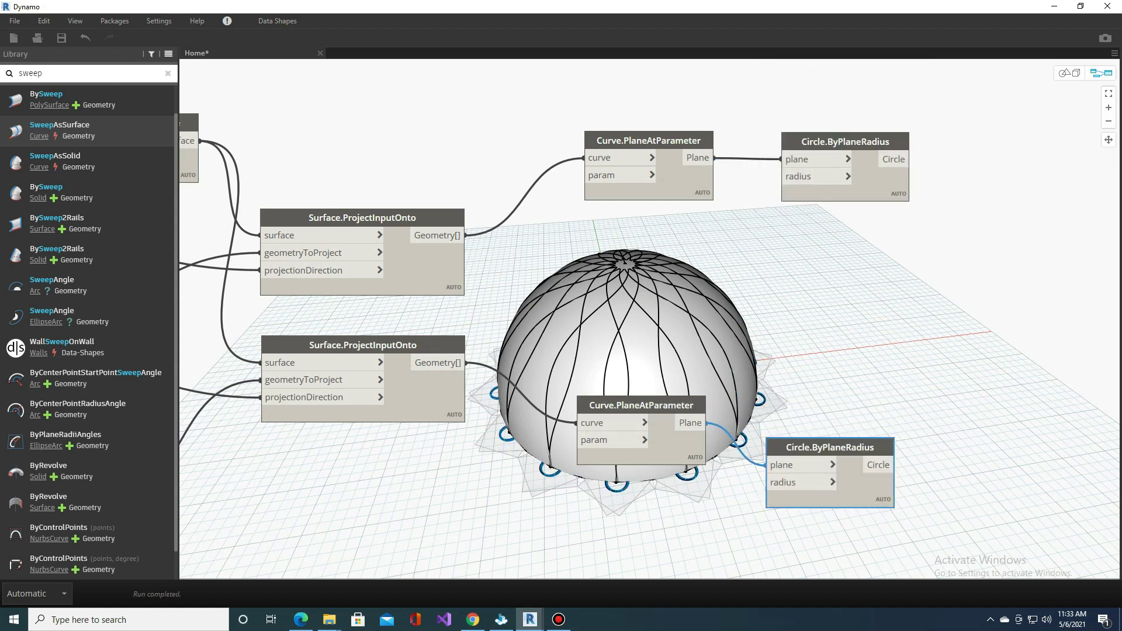
{"action": "key", "text": "Escape"}
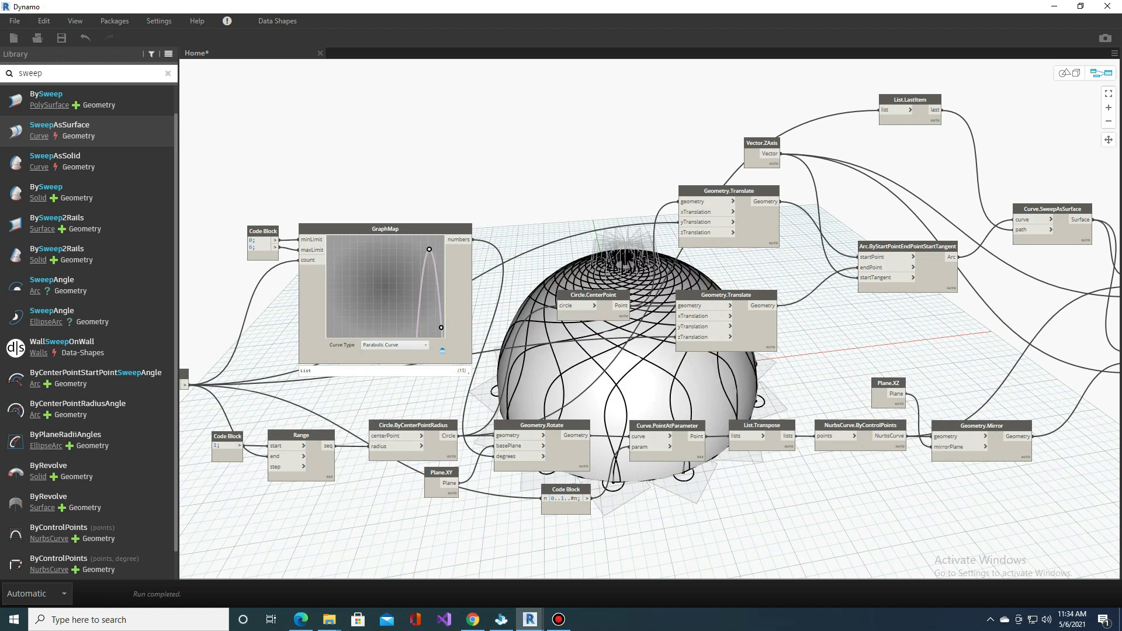
Step: Raise the GraphMap curve peak to twist the ribbons more tightly
{"action": "left_click_drag", "start_coordinate": [424, 257], "coordinate": [420, 242]}
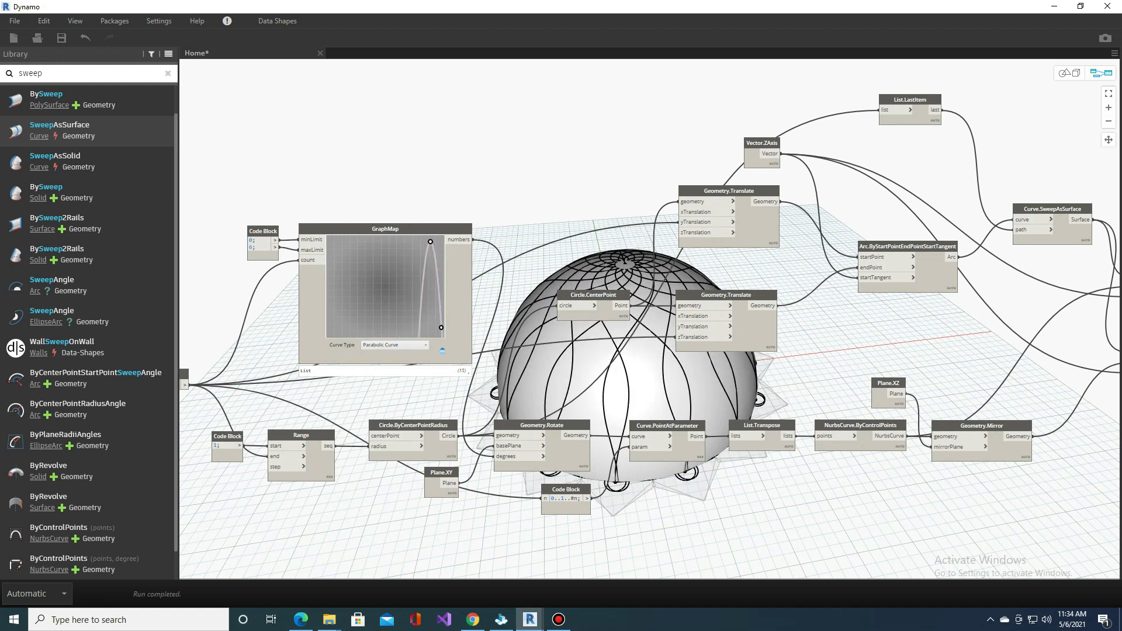
{"action": "scroll", "coordinate": [649, 316], "scroll_direction": "down", "scroll_amount": 3}
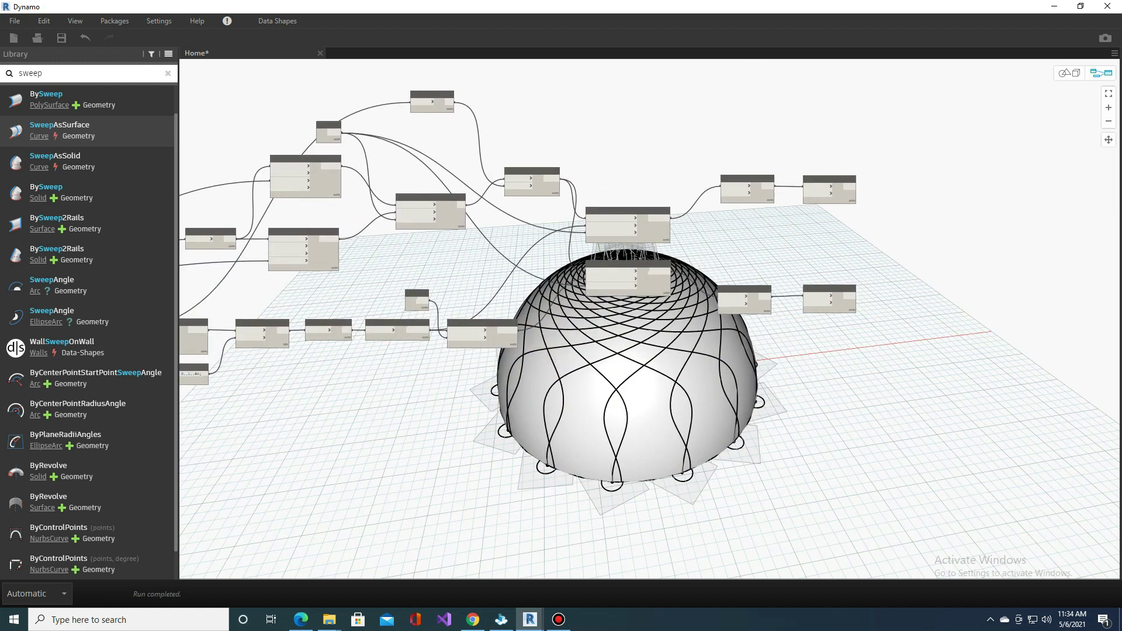
{"action": "scroll", "coordinate": [648, 315], "scroll_direction": "up", "scroll_amount": 5}
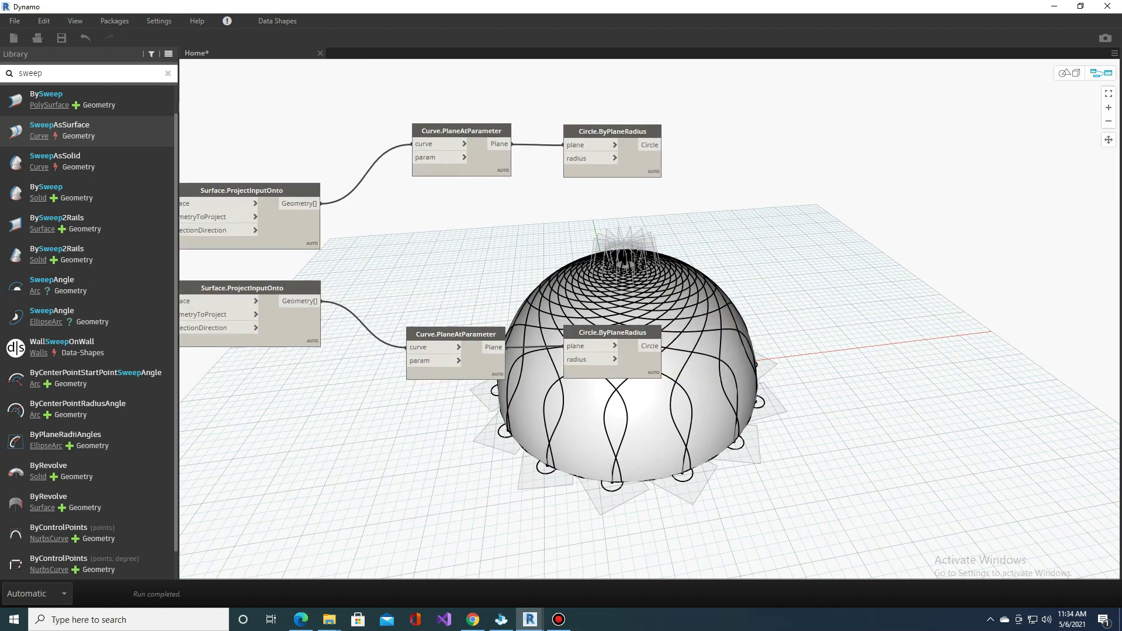
{"action": "middle_click_drag", "start_coordinate": [613, 350], "coordinate": [596, 338]}
Step: Add a Number Slider set to 0.15 for the Circle.ByPlaneRadius radius
{"action": "left_click", "coordinate": [596, 345]}
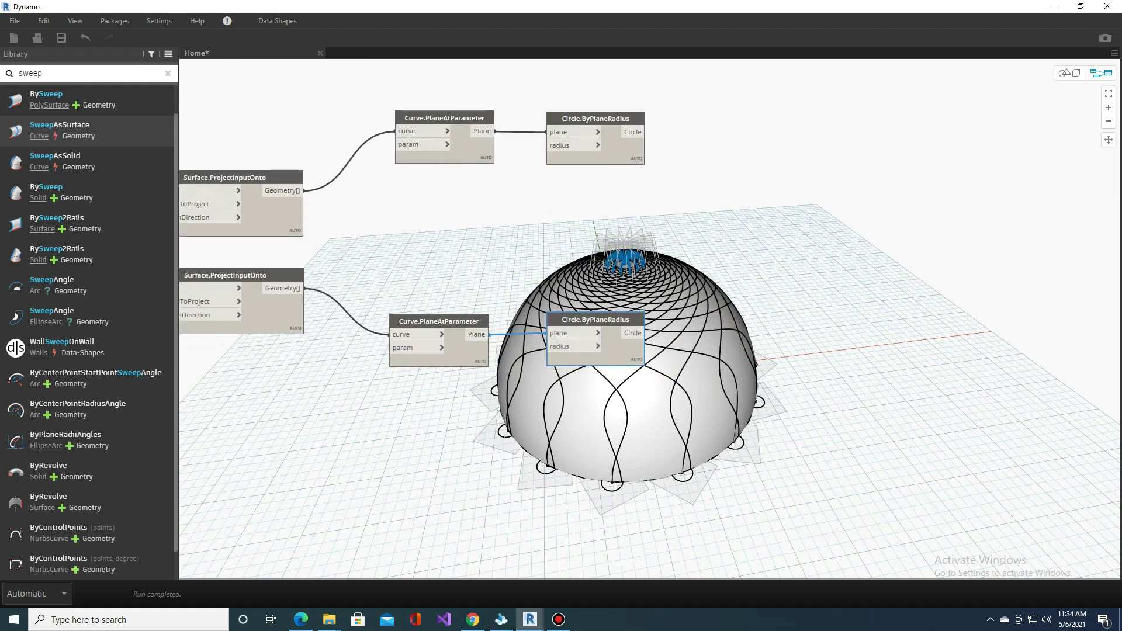
{"action": "right_click", "coordinate": [534, 233]}
{"action": "type", "text": "number"}
{"action": "left_click", "coordinate": [561, 282]}
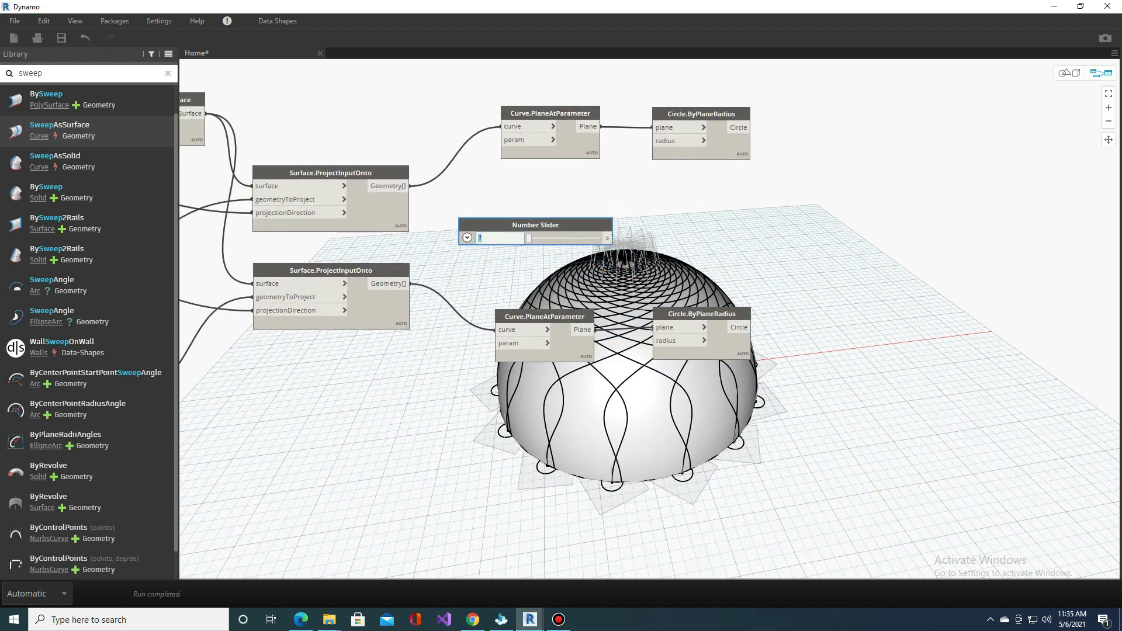
{"action": "type", "text": "0.15"}
{"action": "scroll", "coordinate": [653, 237], "scroll_direction": "up", "scroll_amount": 2}
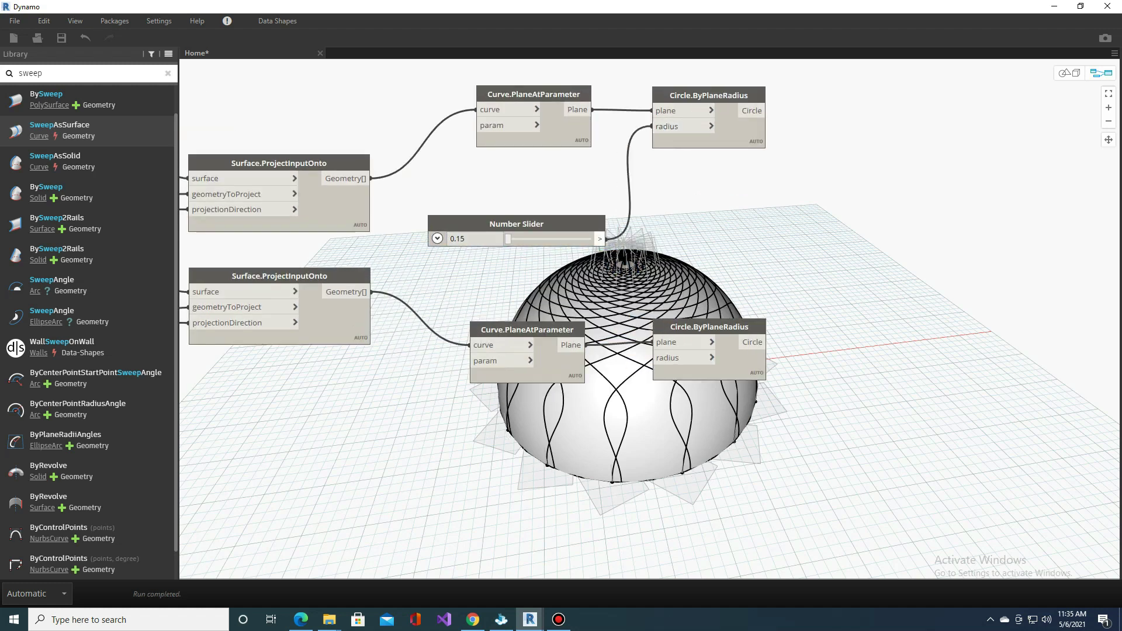
Step: Orbit and zoom to view the dome from below, then return to the node graph
{"action": "key", "text": "ctrl+b"}
{"action": "right_click_drag", "start_coordinate": [648, 263], "coordinate": [648, 380]}
{"action": "scroll", "coordinate": [649, 351], "scroll_direction": "up", "scroll_amount": 5}
{"action": "scroll", "coordinate": [648, 351], "scroll_direction": "up", "scroll_amount": 3}
{"action": "scroll", "coordinate": [613, 292], "scroll_direction": "up", "scroll_amount": 3}
{"action": "scroll", "coordinate": [613, 292], "scroll_direction": "up", "scroll_amount": 2}
{"action": "key", "text": "ctrl+b"}
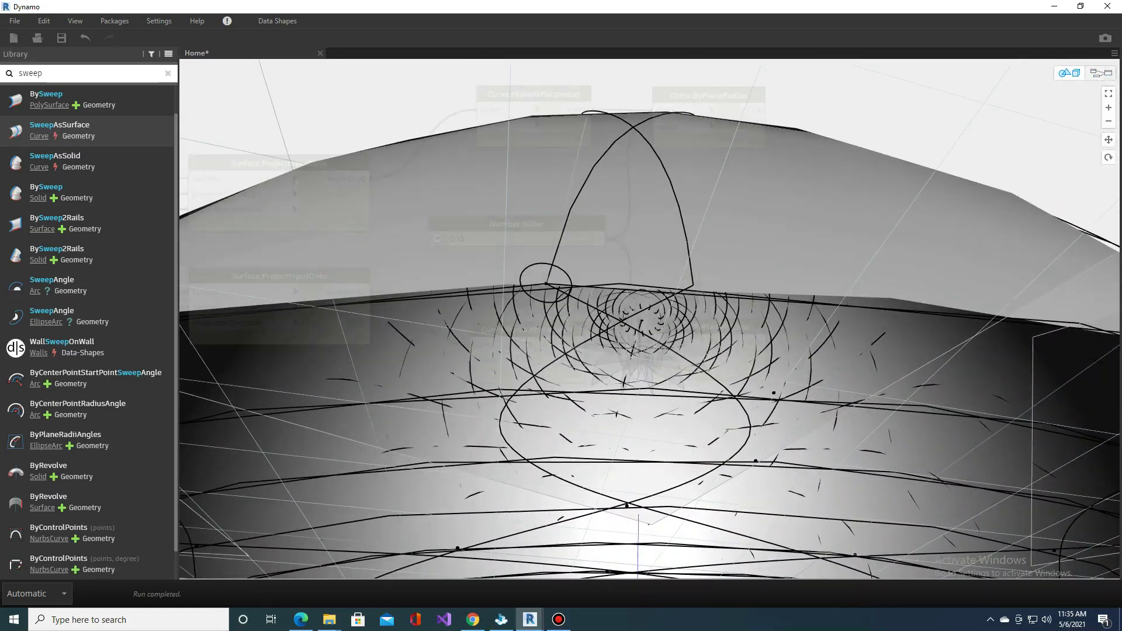
{"action": "scroll", "coordinate": [781, 336], "scroll_direction": "down", "scroll_amount": 2}
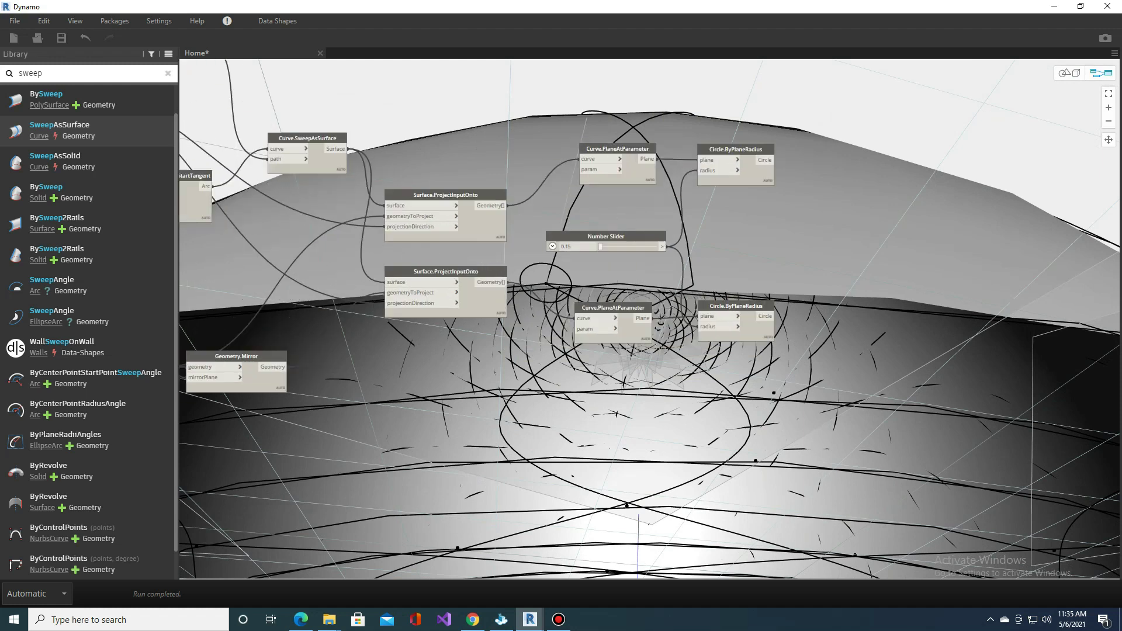
{"action": "scroll", "coordinate": [781, 336], "scroll_direction": "down", "scroll_amount": 2}
{"action": "scroll", "coordinate": [782, 336], "scroll_direction": "down", "scroll_amount": 1}
{"action": "middle_click_drag", "start_coordinate": [782, 336], "coordinate": [727, 307]}
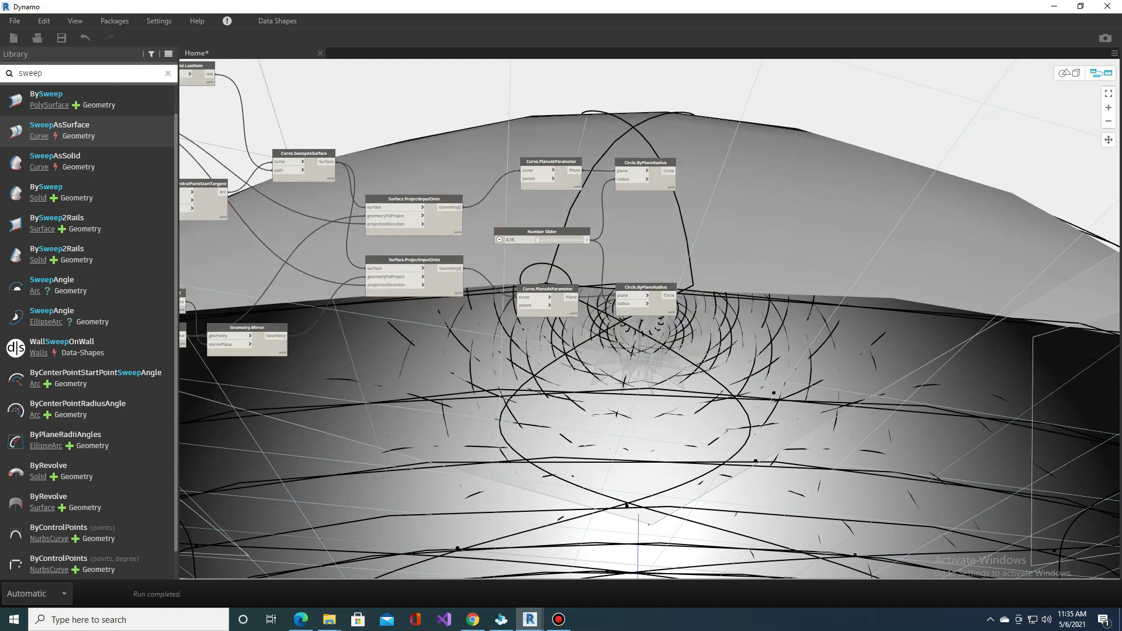
{"action": "right_click_drag", "start_coordinate": [726, 184], "coordinate": [706, 194]}
Step: Add a Polygon.RegularPolygon node fed by the circles to make square profiles
{"action": "type", "text": "polygon"}
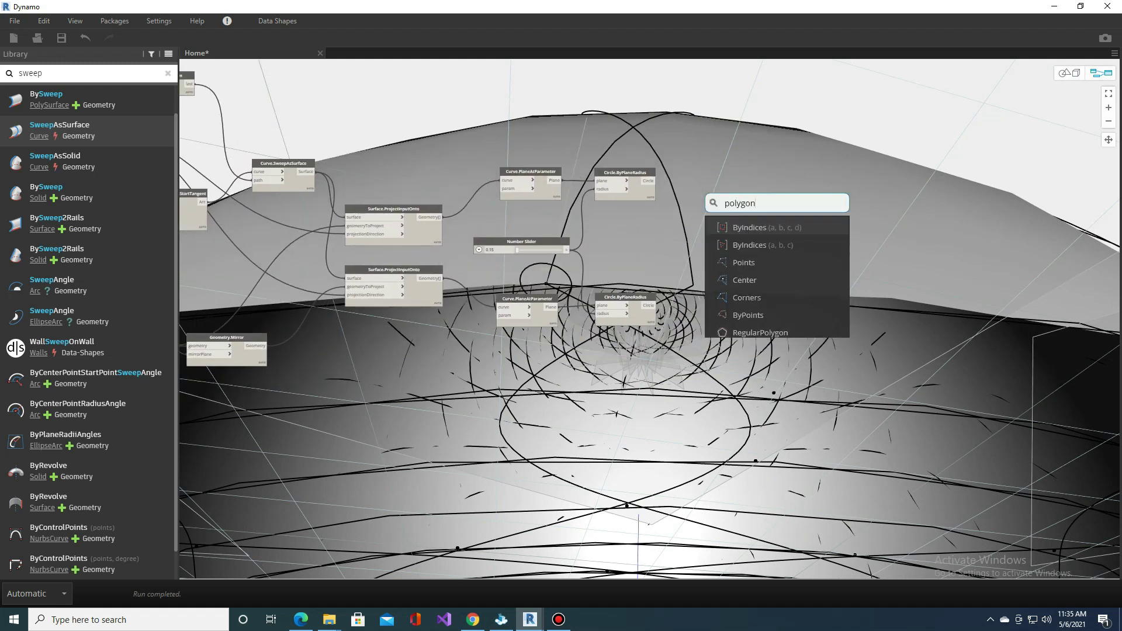
{"action": "type", "text": ".Regul"}
{"action": "key", "text": "Return"}
{"action": "scroll", "coordinate": [717, 191], "scroll_direction": "up", "scroll_amount": 2}
{"action": "scroll", "coordinate": [716, 191], "scroll_direction": "up", "scroll_amount": 2}
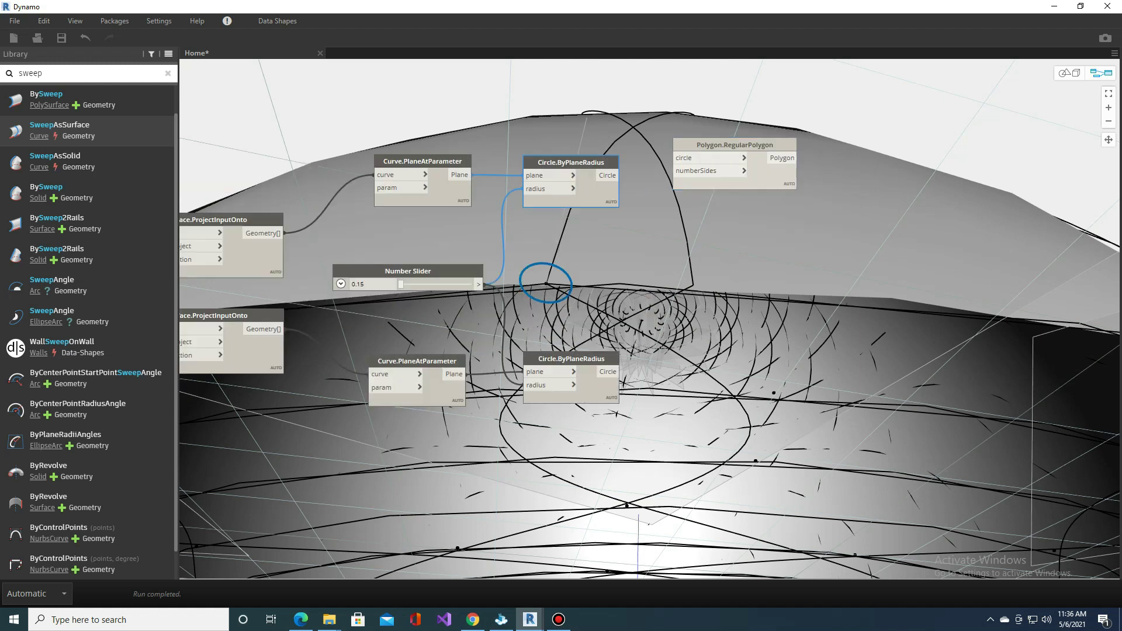
{"action": "middle_click_drag", "start_coordinate": [380, 368], "coordinate": [443, 347]}
{"action": "left_click", "coordinate": [479, 340]}
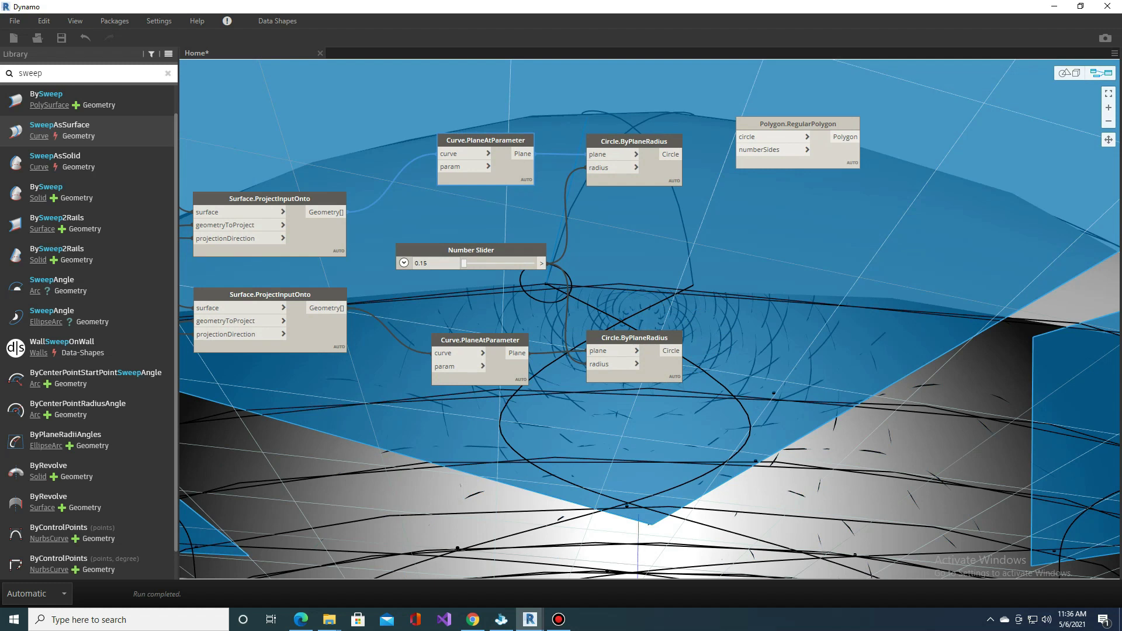
{"action": "left_click", "coordinate": [818, 263]}
{"action": "scroll", "coordinate": [643, 263], "scroll_direction": "down", "scroll_amount": 2}
{"action": "middle_click_drag", "start_coordinate": [642, 263], "coordinate": [643, 307]}
{"action": "middle_click_drag", "start_coordinate": [555, 146], "coordinate": [544, 171]}
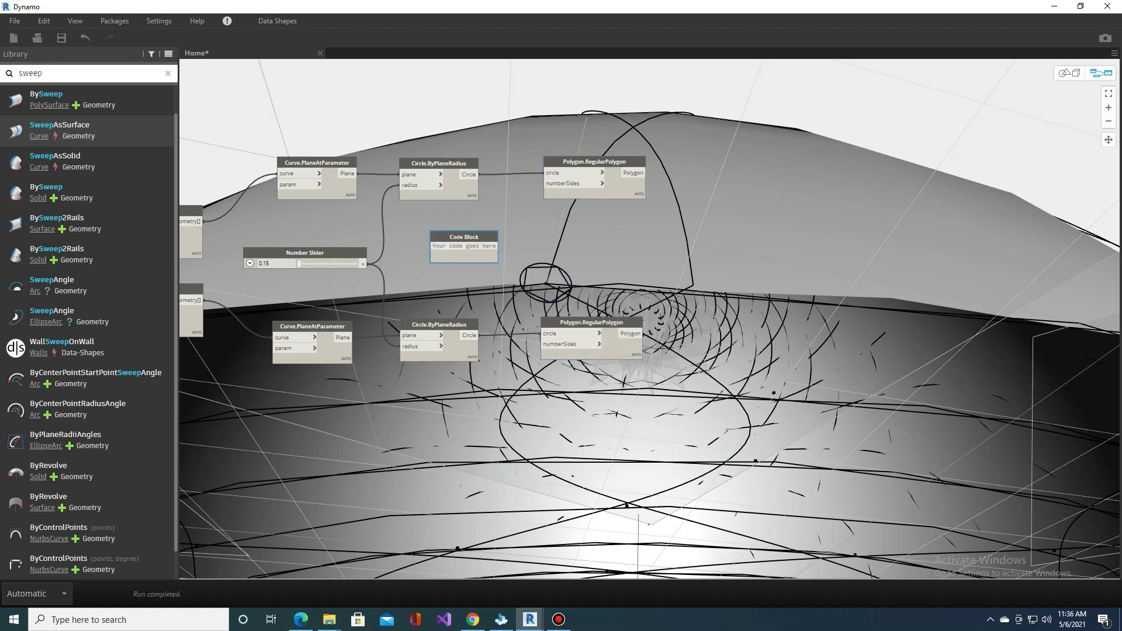
Step: Add a sweep node to sweep the square profiles along the projected curves
{"action": "middle_click_drag", "start_coordinate": [555, 175], "coordinate": [532, 176]}
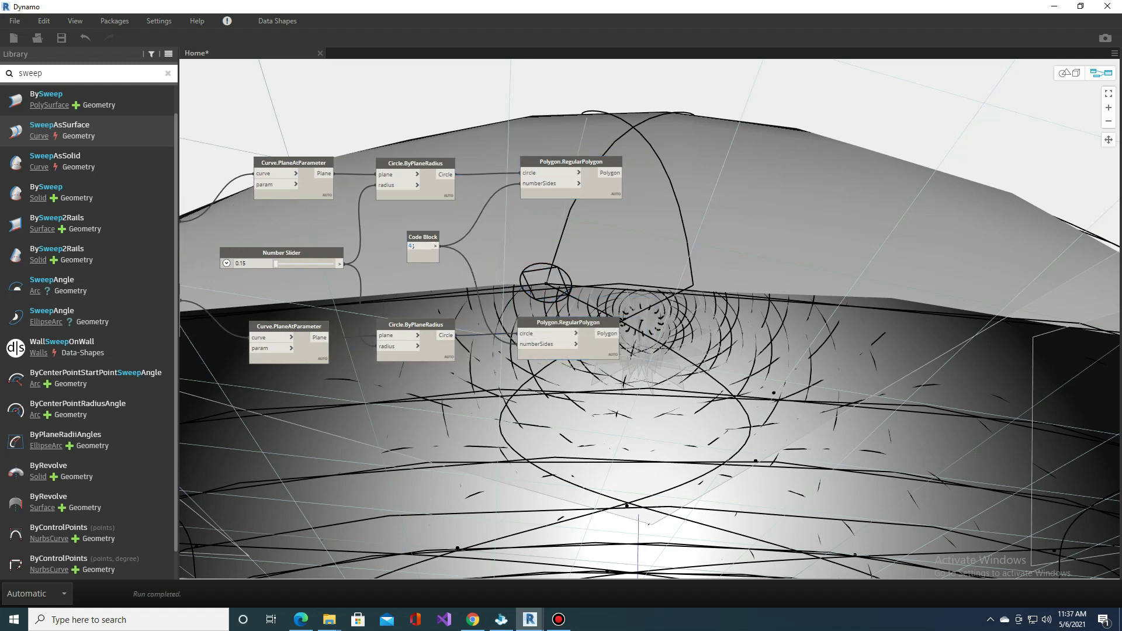
{"action": "right_click_drag", "start_coordinate": [709, 200], "coordinate": [623, 205]}
{"action": "type", "text": "sweep"}
{"action": "left_click", "coordinate": [660, 252]}
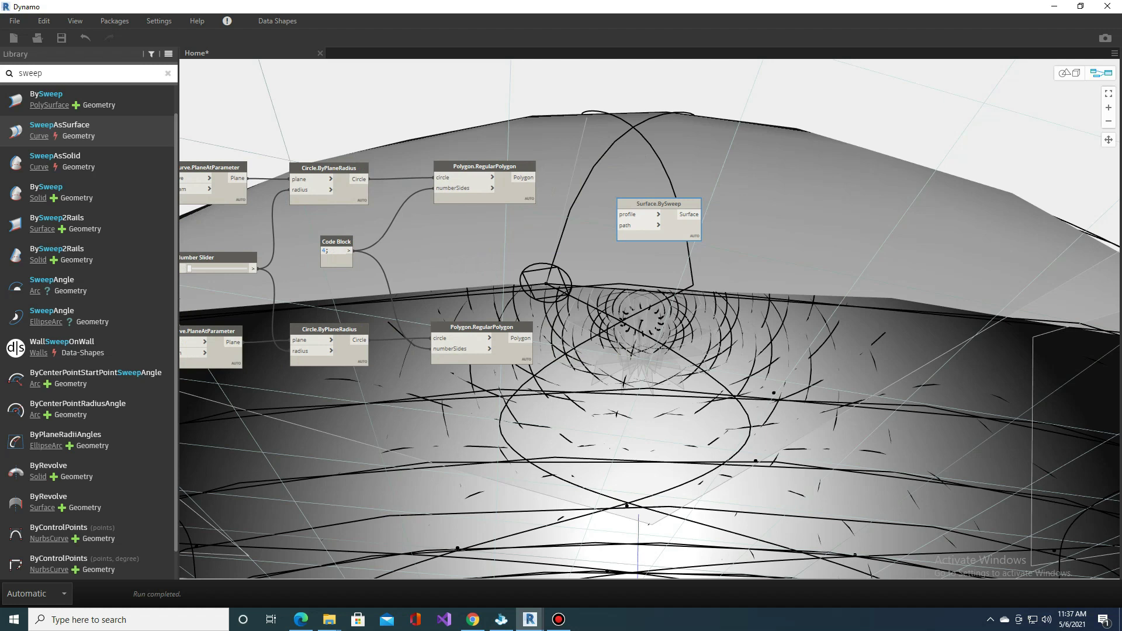
{"action": "key", "text": "ctrl+l"}
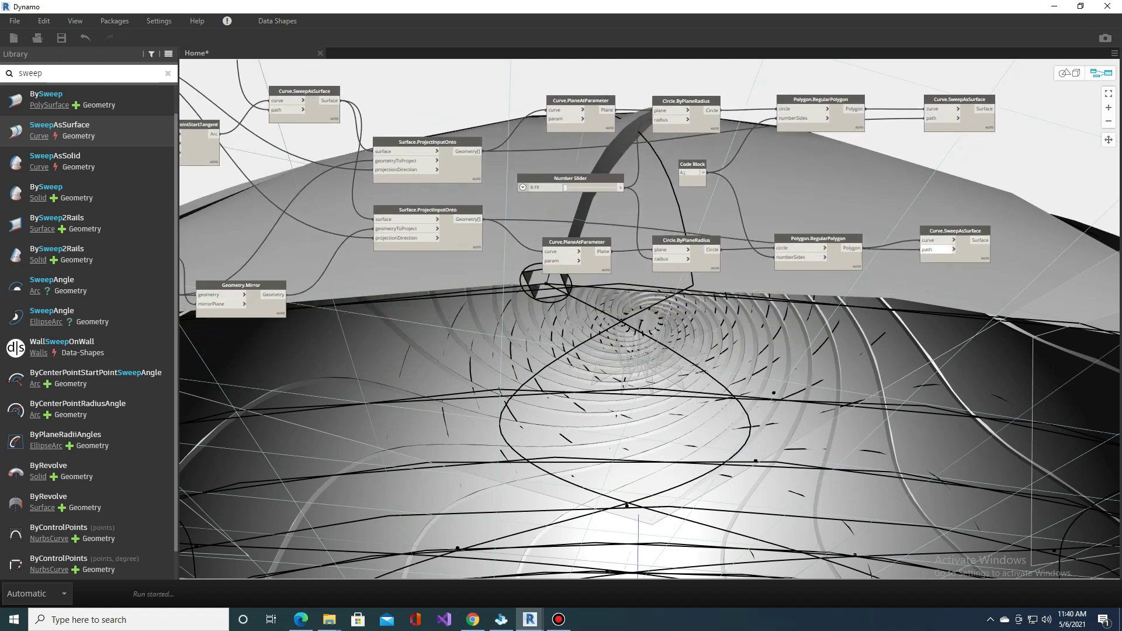
Step: Inspect the sweep, Geometry.Mirror and List.Transpose nodes upstream of the ribbons
{"action": "key", "text": "ctrl+b"}
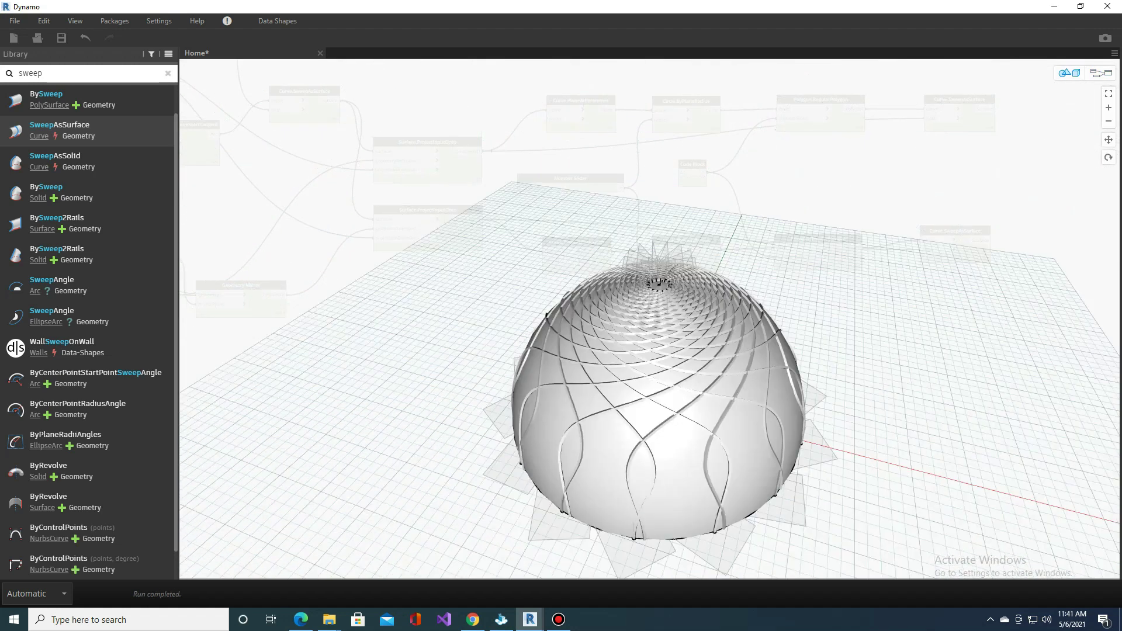
{"action": "key", "text": "ctrl+b"}
{"action": "right_click", "coordinate": [725, 143]}
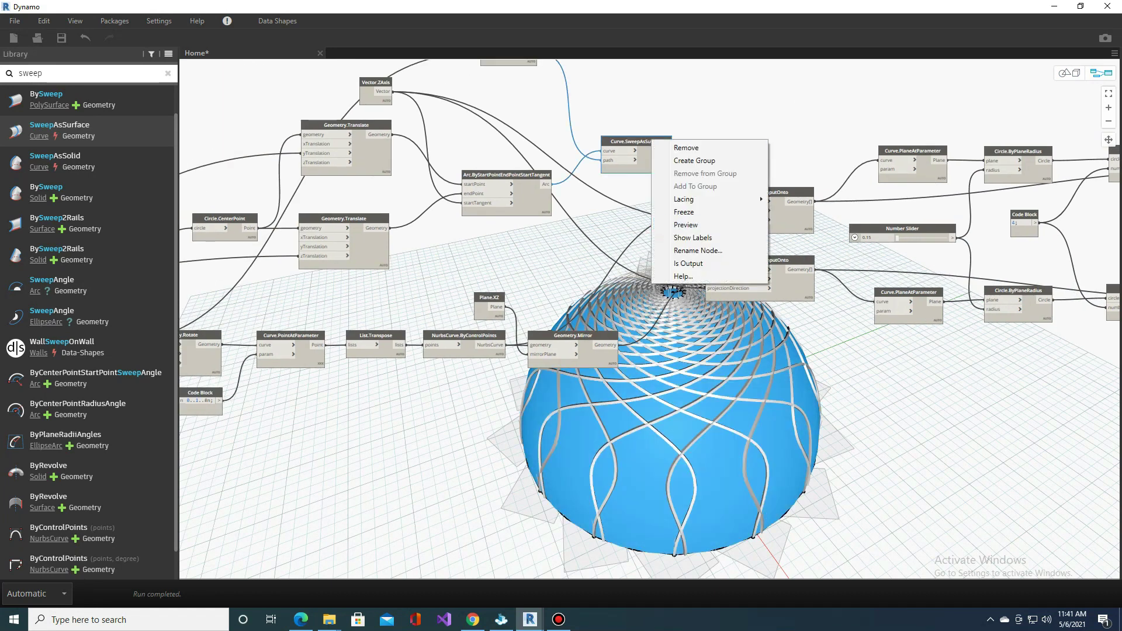
{"action": "left_click", "coordinate": [754, 278]}
{"action": "left_click", "coordinate": [630, 339]}
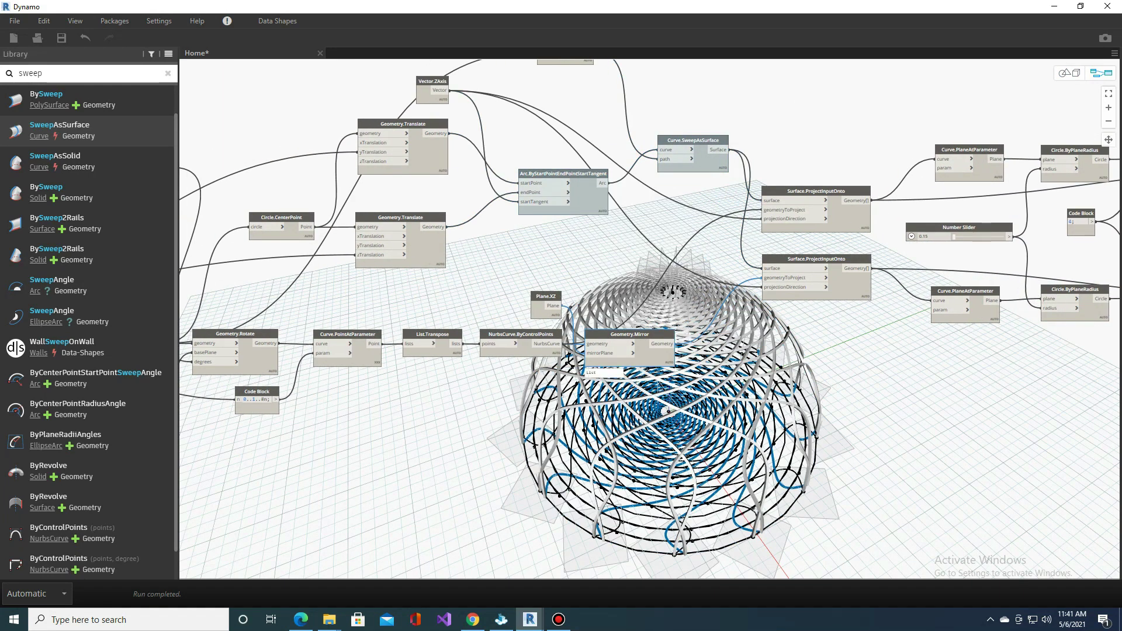
{"action": "right_click", "coordinate": [538, 334]}
{"action": "left_click", "coordinate": [433, 342]}
Step: Trace back through the Geometry.Rotate, List.LastItem, GraphMap and Range nodes
{"action": "right_click", "coordinate": [374, 336]}
{"action": "middle_click_drag", "start_coordinate": [374, 336], "coordinate": [702, 345]}
{"action": "right_click", "coordinate": [432, 336]}
{"action": "left_click", "coordinate": [564, 345]}
{"action": "right_click", "coordinate": [454, 345]}
{"action": "middle_click_drag", "start_coordinate": [642, 245], "coordinate": [482, 339]}
{"action": "right_click", "coordinate": [760, 151]}
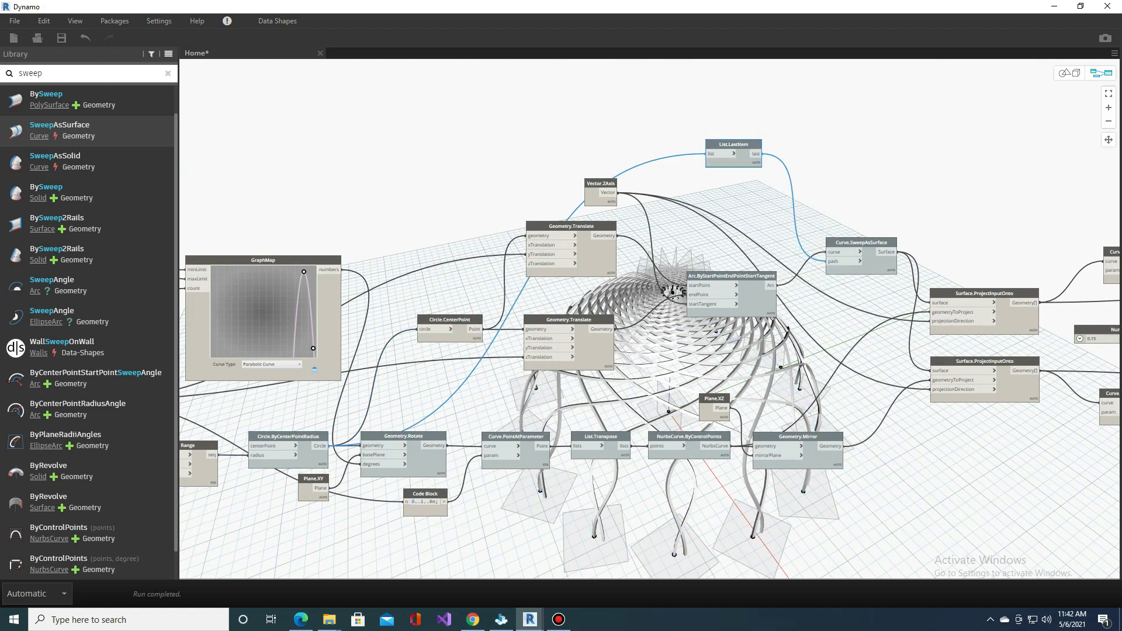
{"action": "middle_click_drag", "start_coordinate": [571, 280], "coordinate": [705, 227]}
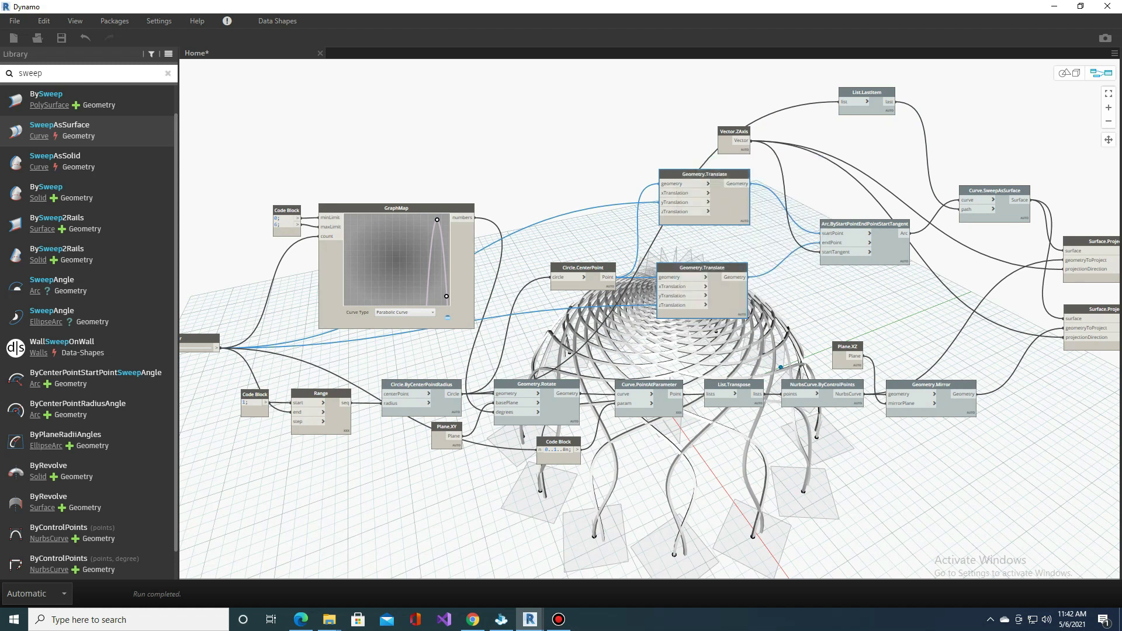
{"action": "middle_click_drag", "start_coordinate": [526, 234], "coordinate": [543, 190]}
Step: Select the Range, Plane.XZ and polygon nodes to follow their wires
{"action": "left_click", "coordinate": [338, 351]}
{"action": "left_click", "coordinate": [786, 274]}
{"action": "mouse_move", "coordinate": [863, 306]}
{"action": "middle_mouse_down"}
{"action": "mouse_move", "coordinate": [786, 275]}
{"action": "mouse_move", "coordinate": [375, 298]}
{"action": "middle_mouse_up"}
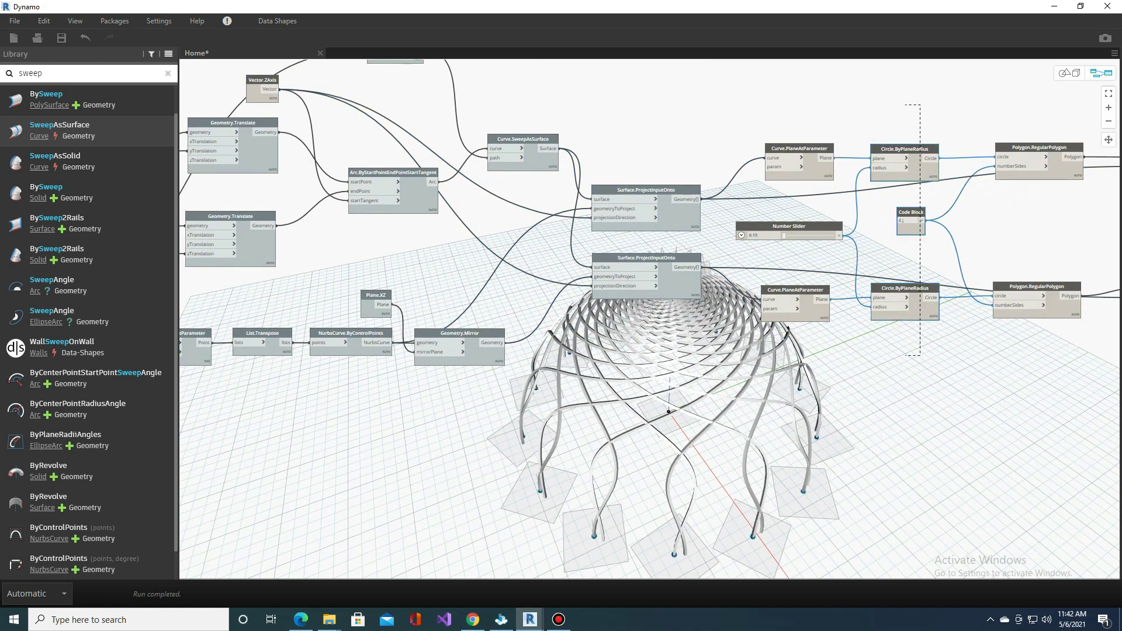
{"action": "middle_click_drag", "start_coordinate": [921, 279], "coordinate": [757, 298]}
{"action": "left_click_drag", "start_coordinate": [903, 388], "coordinate": [993, 280]}
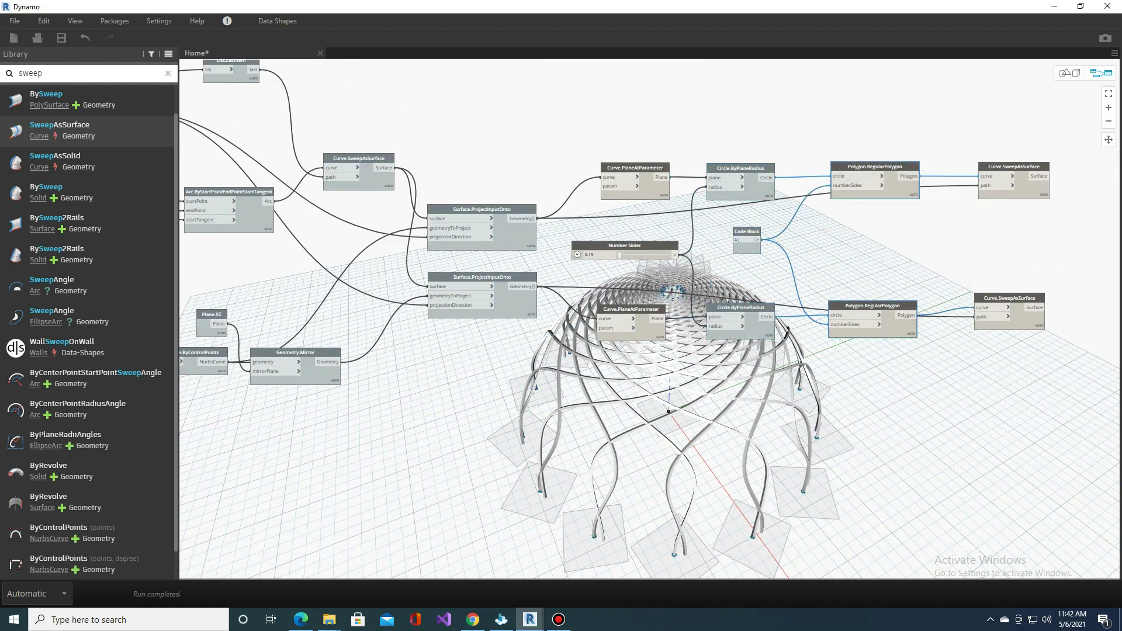
{"action": "left_click", "coordinate": [994, 280]}
{"action": "middle_click_drag", "start_coordinate": [818, 350], "coordinate": [998, 358]}
Step: Turn off Preview on the node producing the square base planes
{"action": "left_click", "coordinate": [810, 327]}
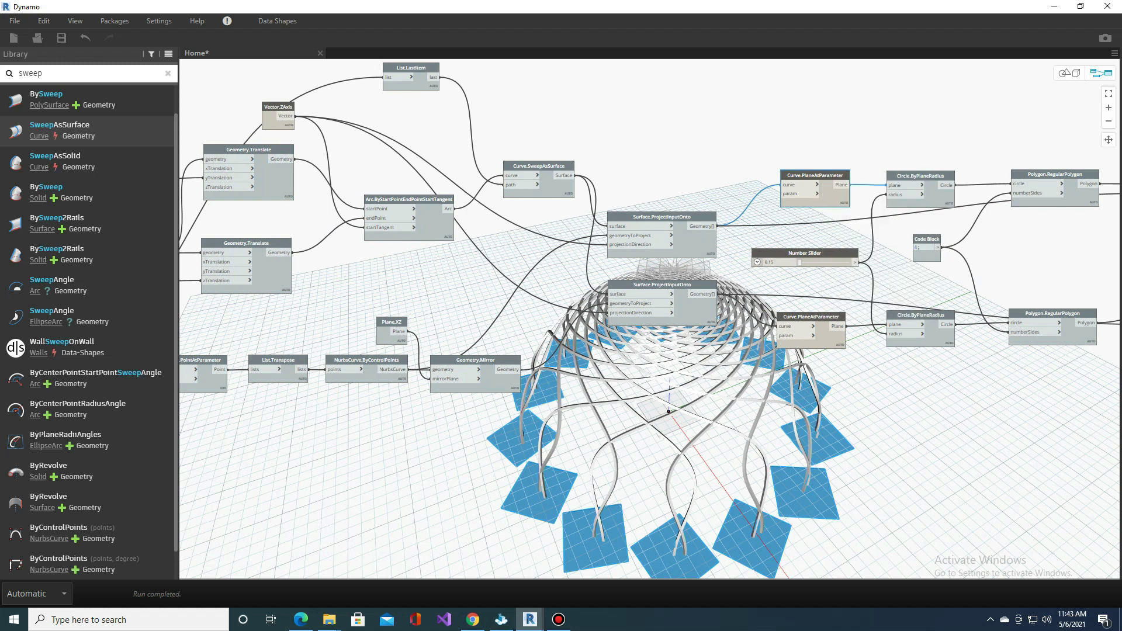
{"action": "middle_click_drag", "start_coordinate": [789, 374], "coordinate": [771, 352]}
{"action": "right_click", "coordinate": [790, 349]}
{"action": "left_click", "coordinate": [818, 368]}
{"action": "mouse_move", "coordinate": [672, 327]}
{"action": "middle_mouse_down"}
{"action": "mouse_move", "coordinate": [812, 357]}
{"action": "mouse_move", "coordinate": [967, 354]}
{"action": "middle_mouse_up"}
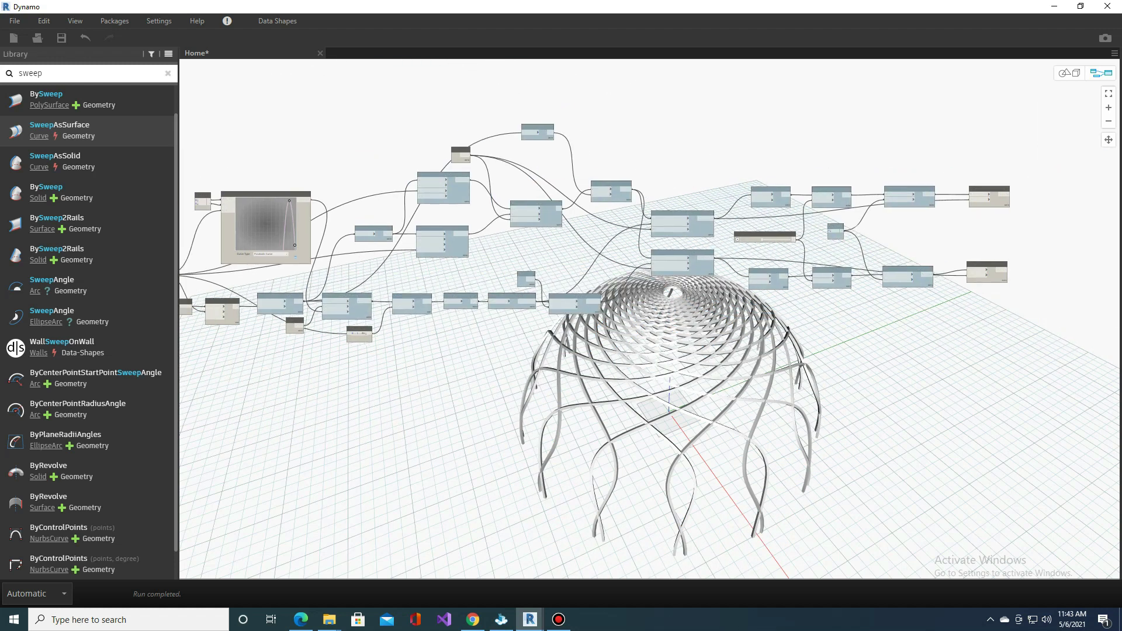
Step: Add a List Create node gathering both Curve.SweepAsSurface outputs
{"action": "double_click", "coordinate": [909, 228]}
{"action": "left_click", "coordinate": [952, 260]}
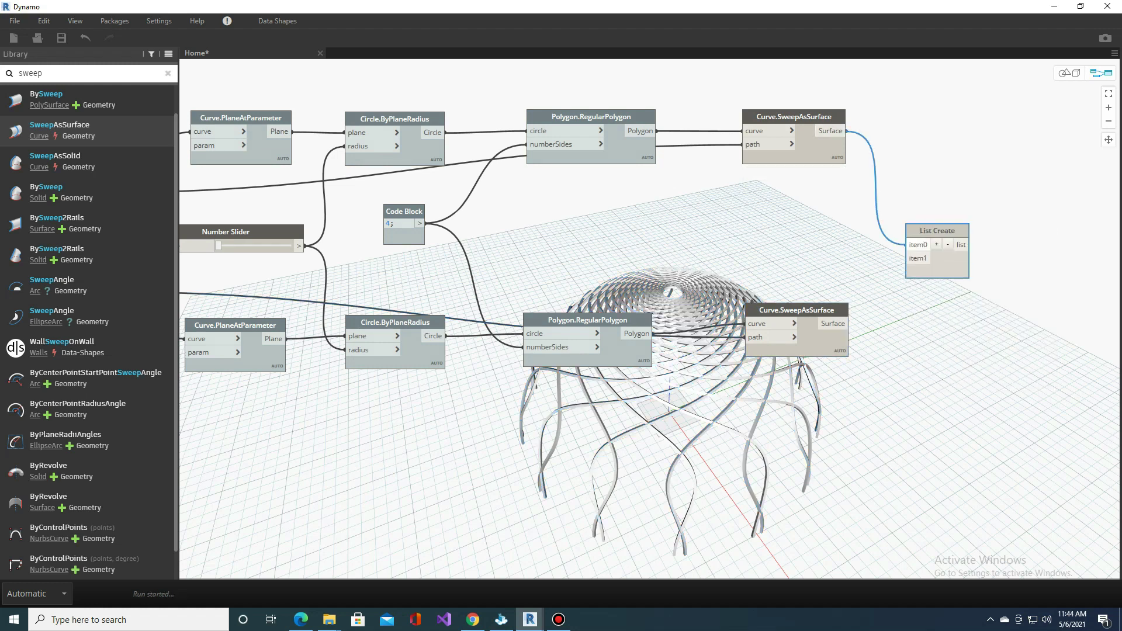
{"action": "left_click_drag", "start_coordinate": [767, 131], "coordinate": [768, 82]}
{"action": "right_click", "coordinate": [768, 82]}
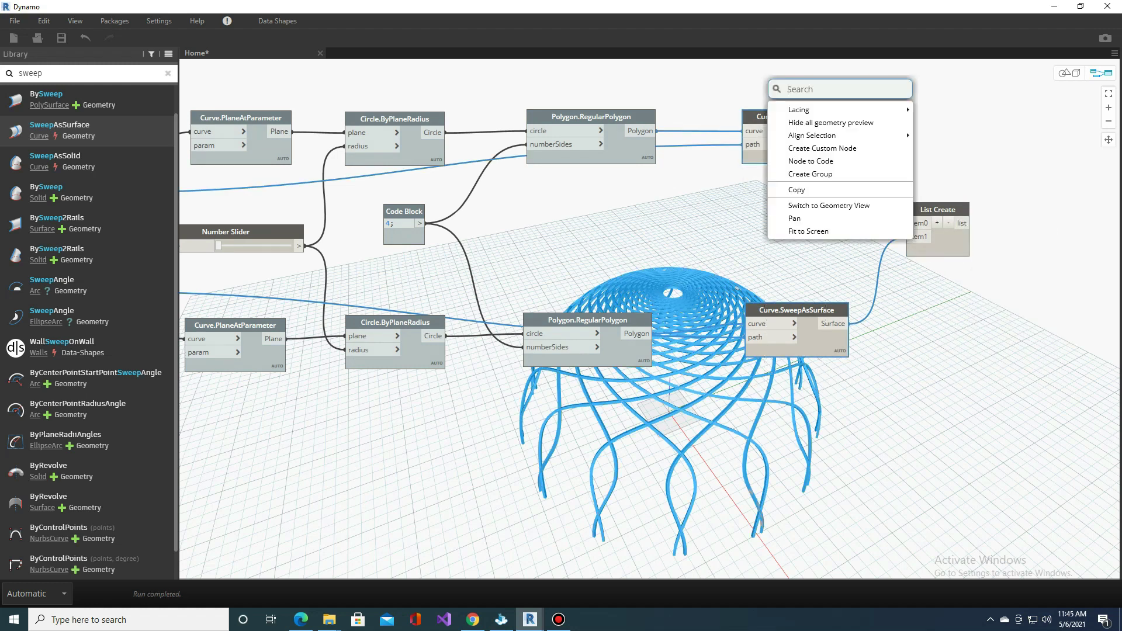
{"action": "key", "text": "Escape"}
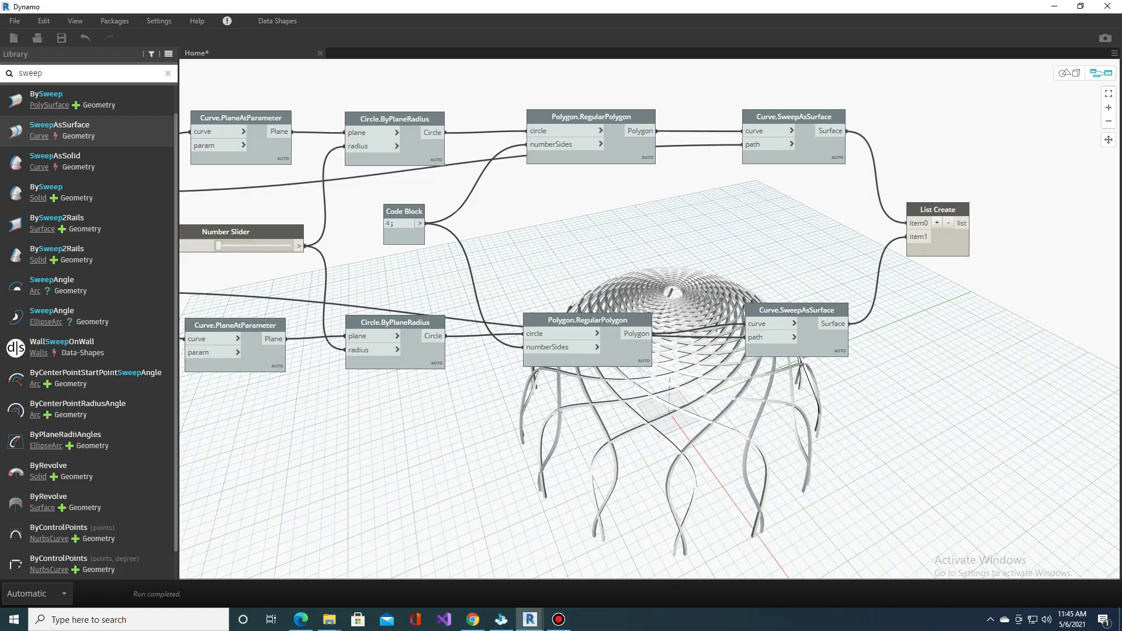
Step: Orbit and zoom the 3D preview to review the finished dome from above
{"action": "key", "text": "ctrl+b"}
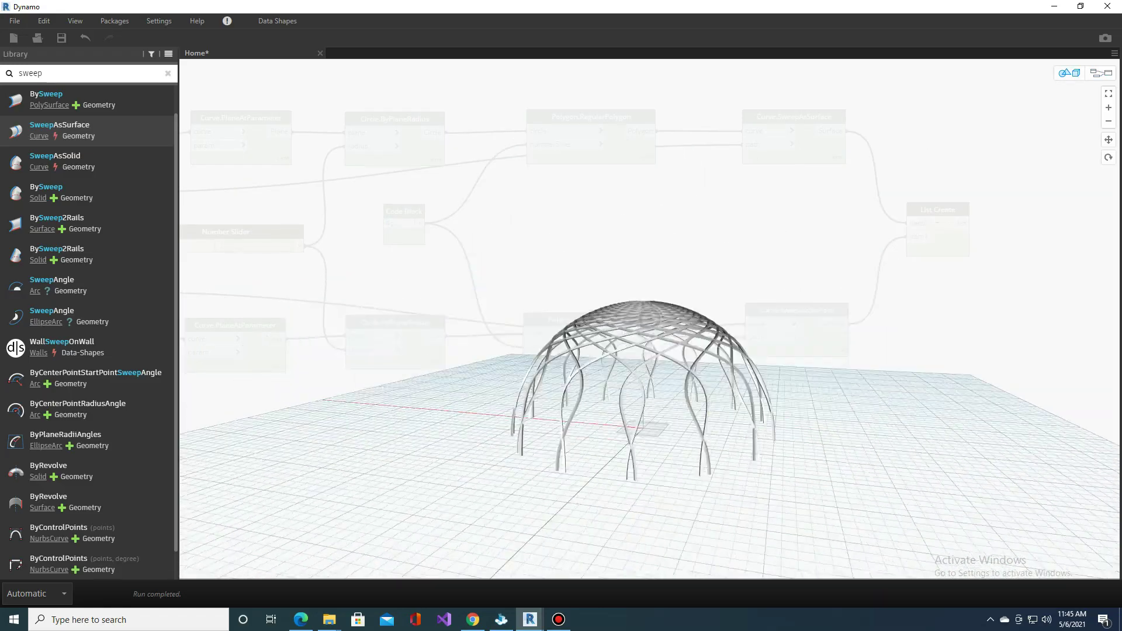
{"action": "right_click_drag", "start_coordinate": [643, 292], "coordinate": [643, 362]}
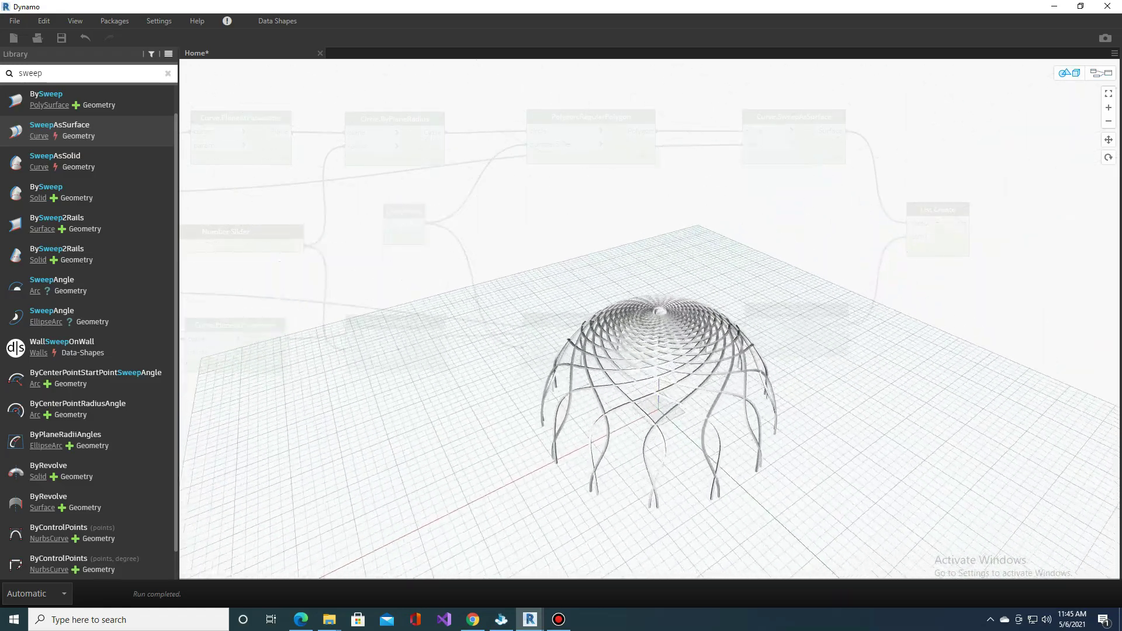
{"action": "scroll", "coordinate": [663, 380], "scroll_direction": "up", "scroll_amount": 2}
{"action": "scroll", "coordinate": [663, 380], "scroll_direction": "up", "scroll_amount": 2}
{"action": "scroll", "coordinate": [663, 380], "scroll_direction": "up", "scroll_amount": 2}
{"action": "scroll", "coordinate": [663, 380], "scroll_direction": "up", "scroll_amount": 2}
{"action": "scroll", "coordinate": [649, 322], "scroll_direction": "down", "scroll_amount": 3}
{"action": "right_click_drag", "start_coordinate": [648, 292], "coordinate": [648, 362]}
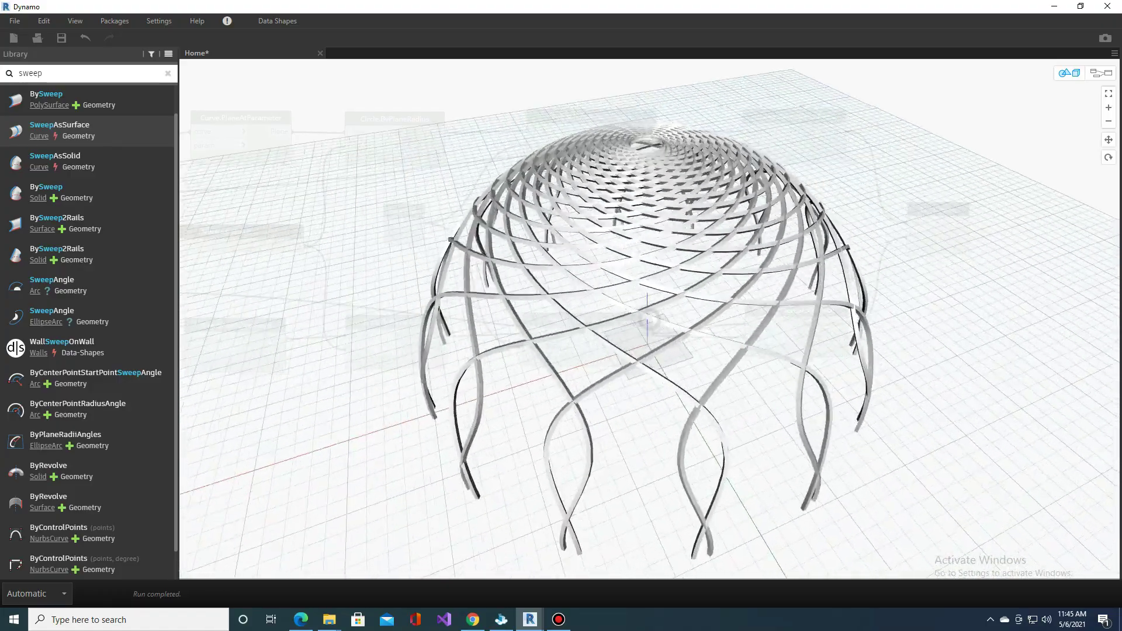
{"action": "mouse_move", "coordinate": [649, 292]}
{"action": "right_mouse_down"}
{"action": "mouse_move", "coordinate": [649, 374]}
{"action": "mouse_move", "coordinate": [649, 280]}
{"action": "mouse_move", "coordinate": [649, 298]}
{"action": "right_mouse_up"}
{"action": "key", "text": "Escape"}
{"action": "key", "text": "ctrl+b"}
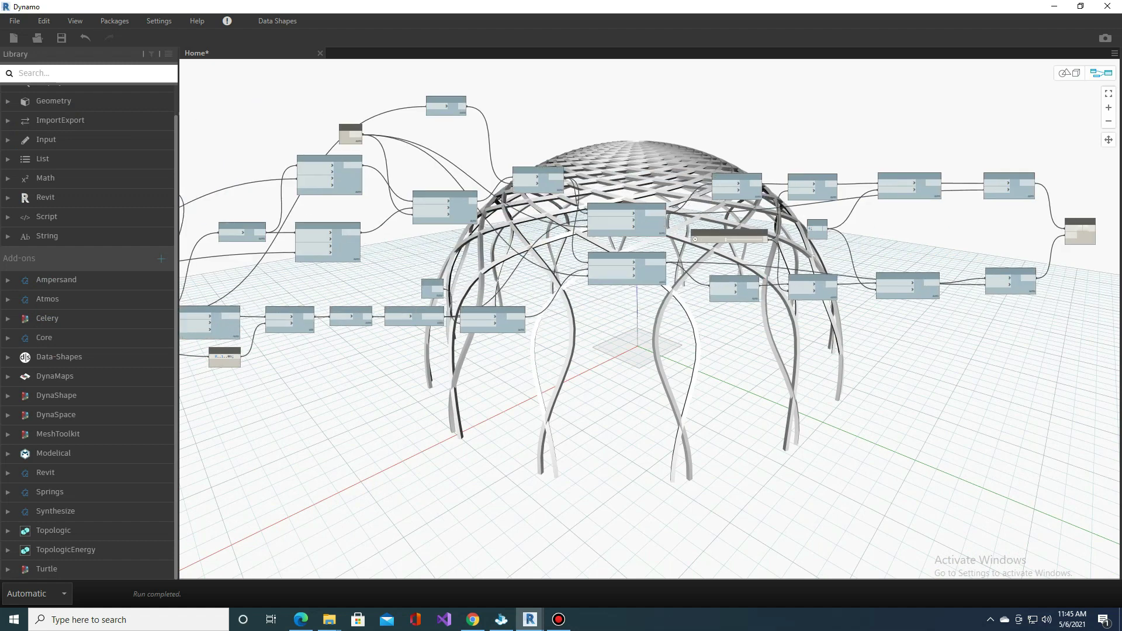